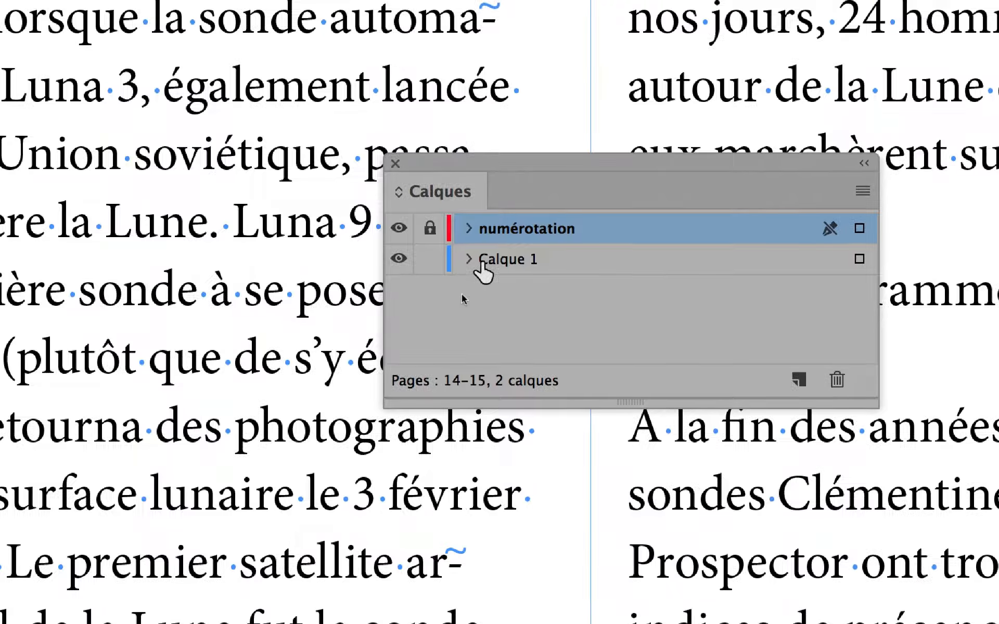
# Make Calque 1 the active layer and select the word "soviétique" in the first column of body text
pyautogui.click(483, 263)
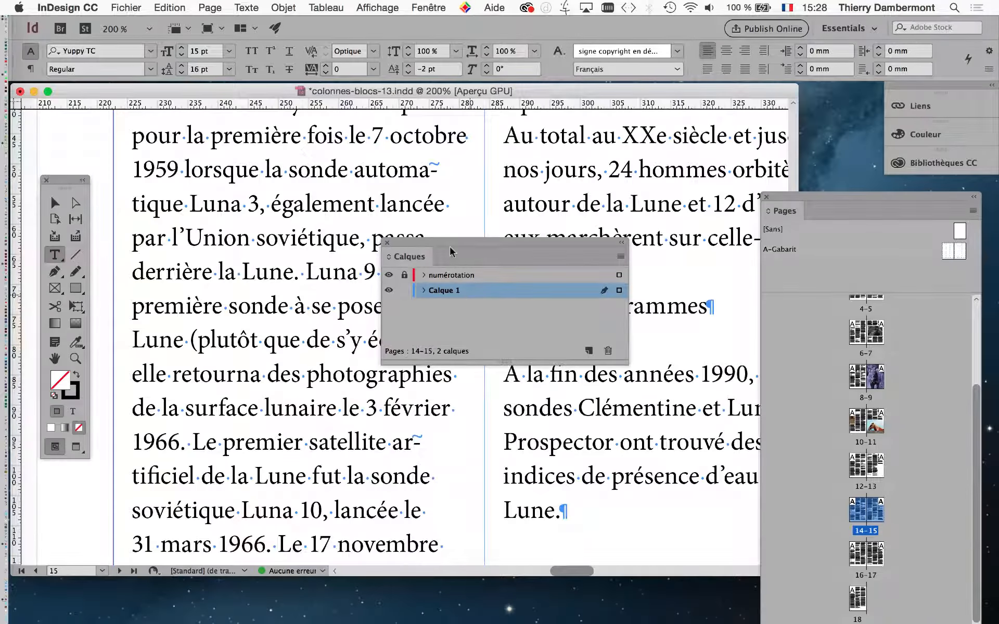
pyautogui.moveTo(450, 252); pyautogui.dragTo(619, 243)
pyautogui.scroll(2, 296, 238)
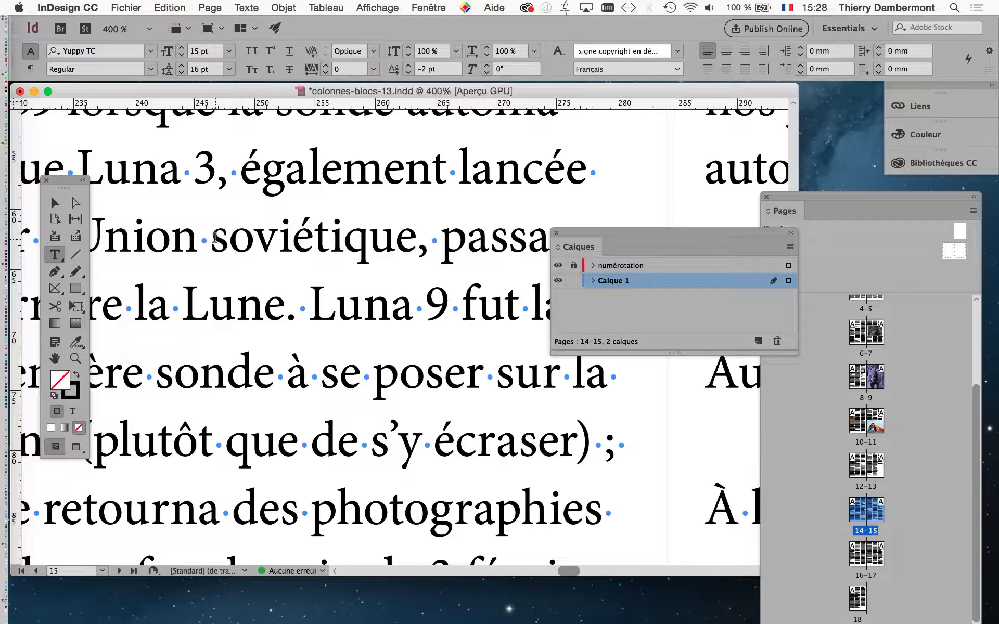
pyautogui.moveTo(214, 237); pyautogui.dragTo(416, 240)
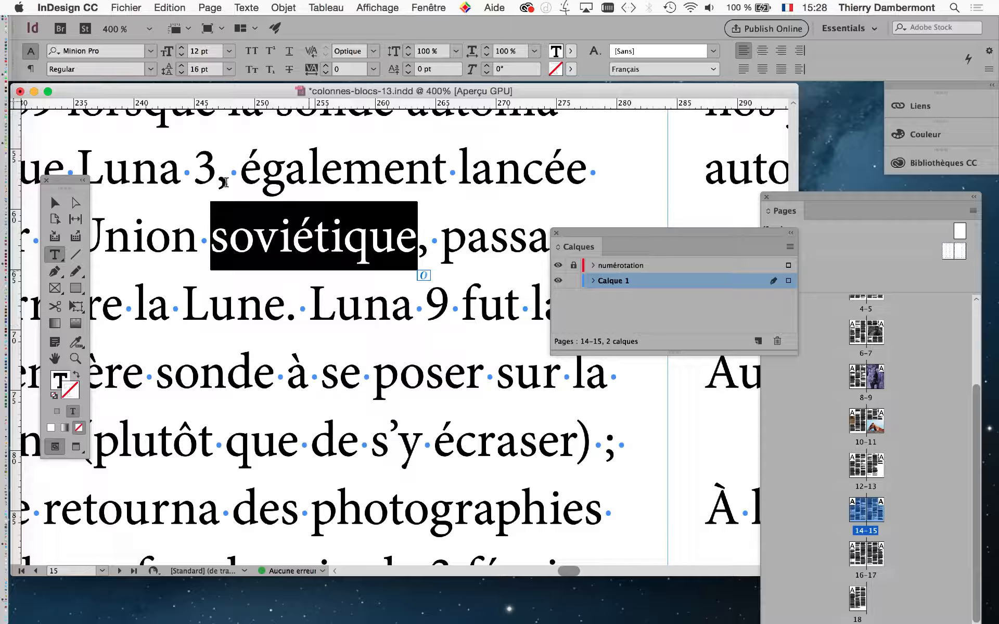
# Display the character formatting settings and arrange them and the layer list clear of the selected word
pyautogui.click(210, 7)
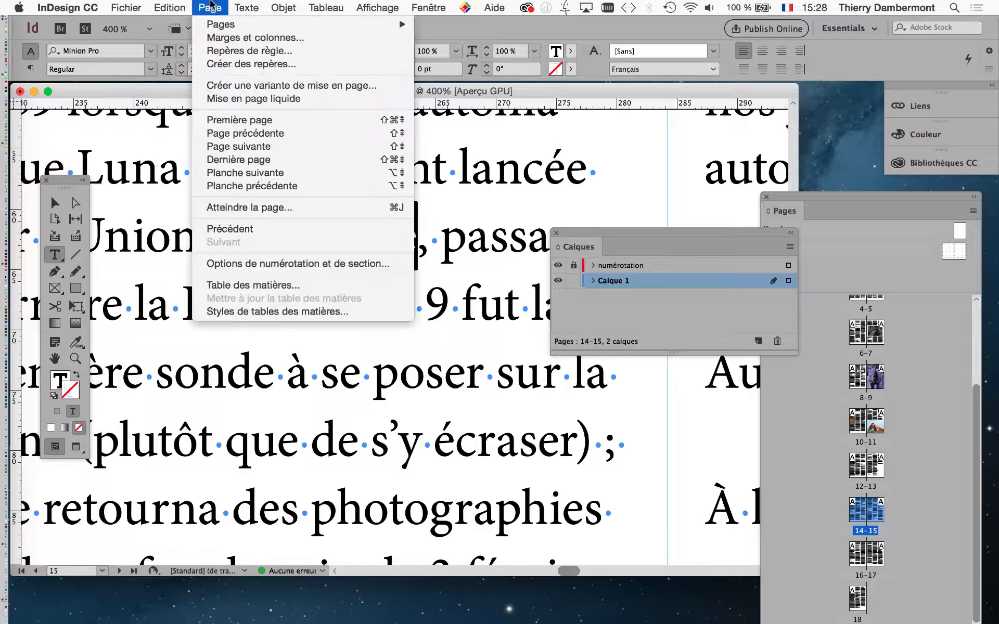
pyautogui.moveTo(246, 7)
pyautogui.click(266, 73)
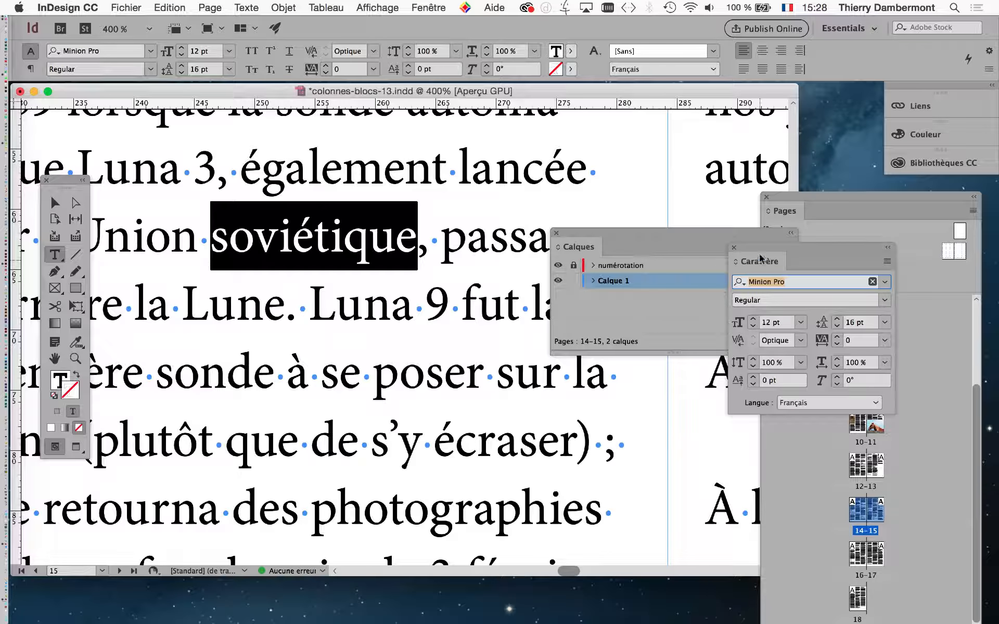
pyautogui.moveTo(761, 259); pyautogui.dragTo(483, 150)
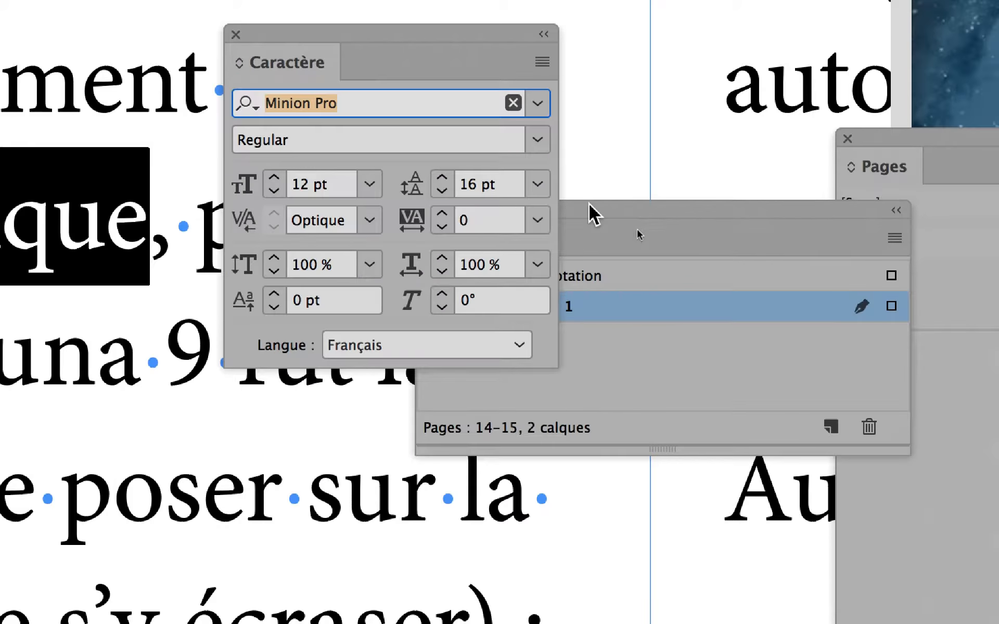
pyautogui.moveTo(609, 223); pyautogui.dragTo(820, 266)
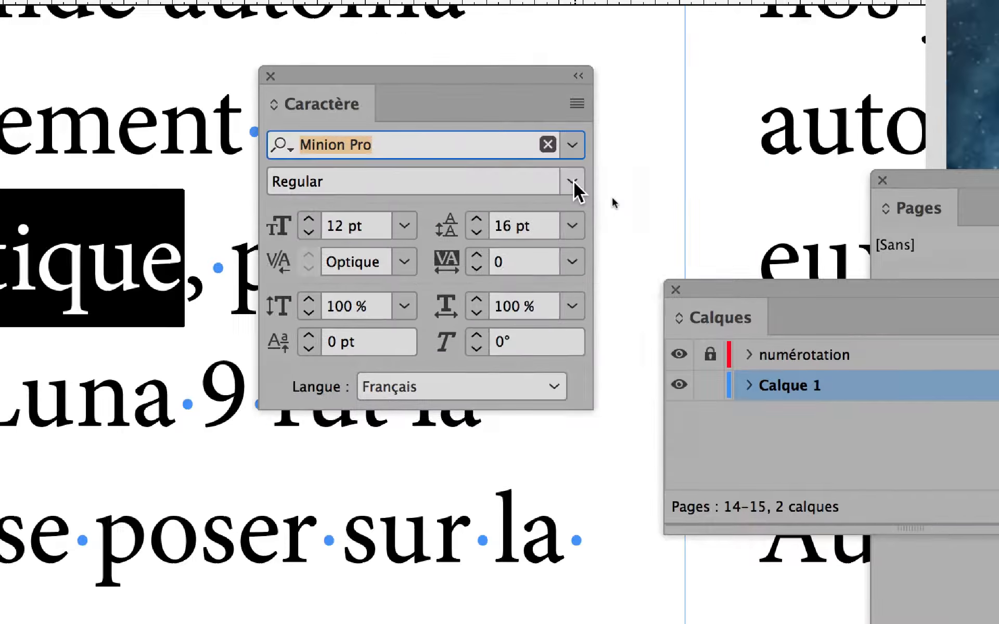
# Try the Italic font style on "soviétique" and undo it
pyautogui.click(683, 202)
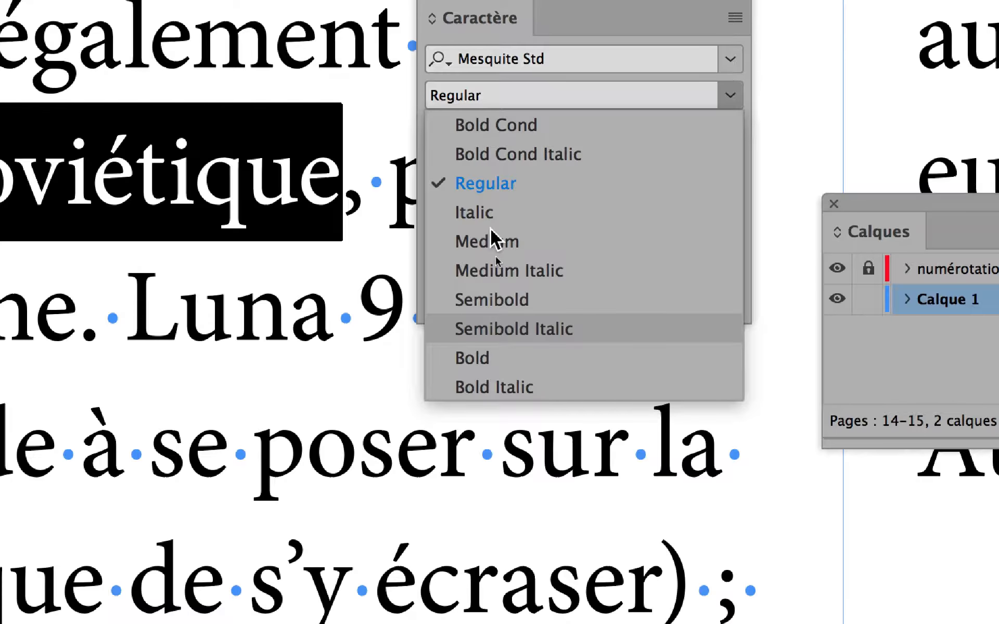
pyautogui.click(476, 205)
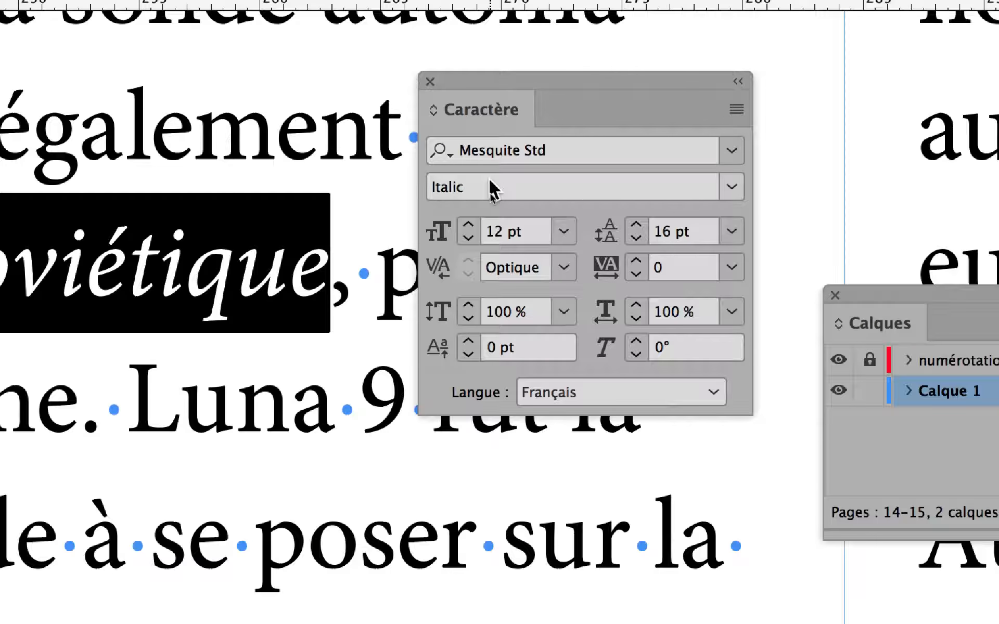
pyautogui.hotkey('ctrl', 'z')
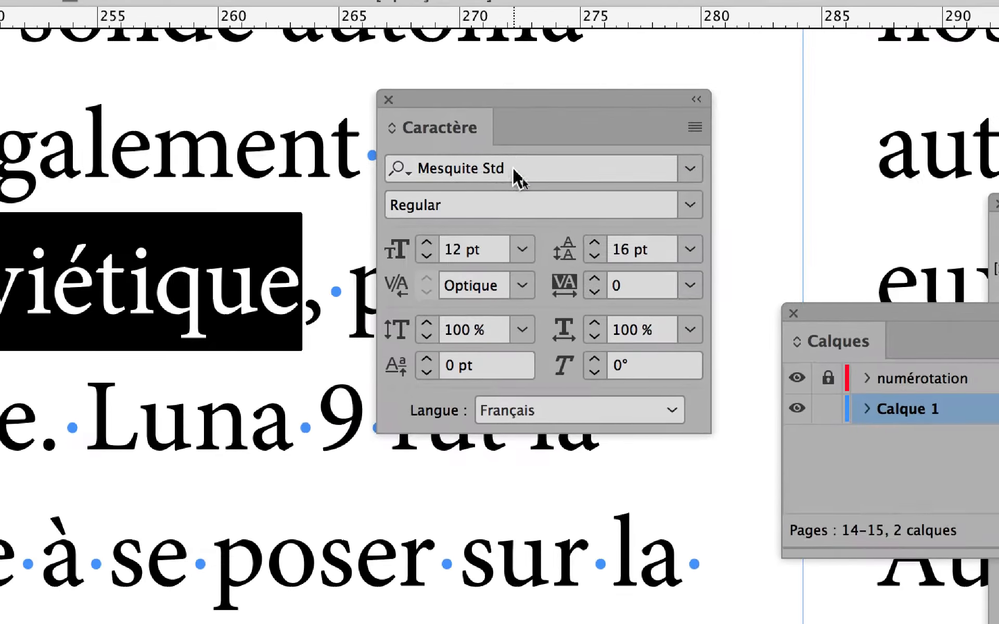
pyautogui.click(555, 151)
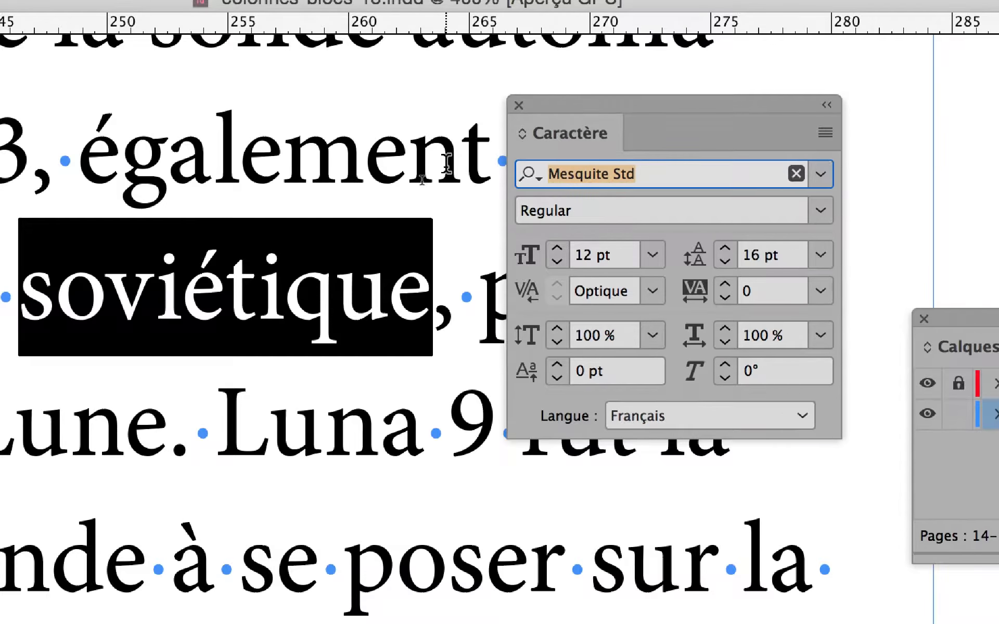
pyautogui.click(447, 164)
pyautogui.moveTo(430, 292); pyautogui.dragTo(397, 293)
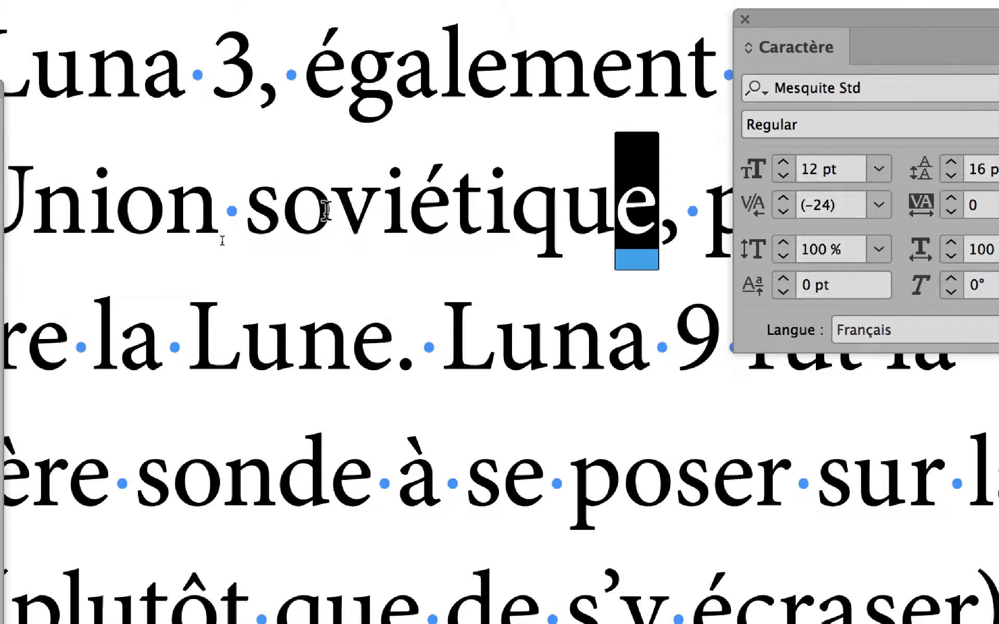
# Set the word "soviétique" to the Italic font style
pyautogui.doubleClick(327, 211)
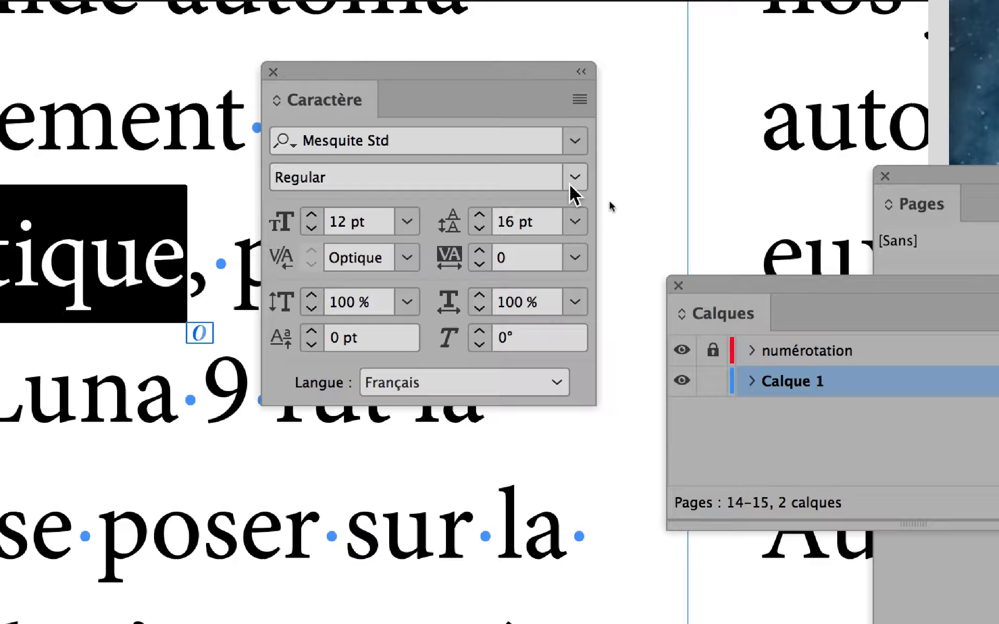
pyautogui.click(573, 190)
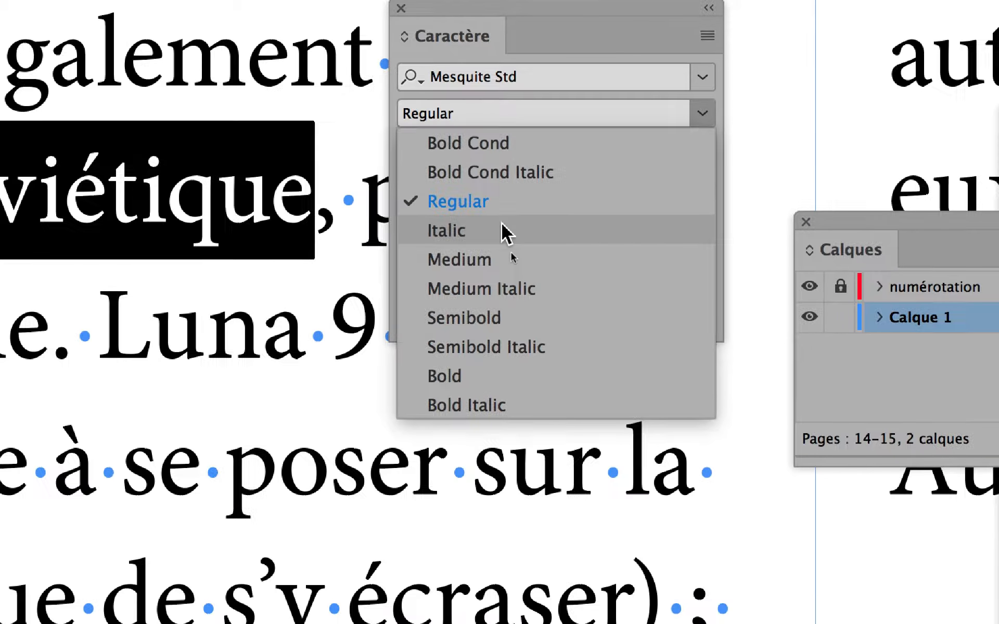
pyautogui.click(372, 298)
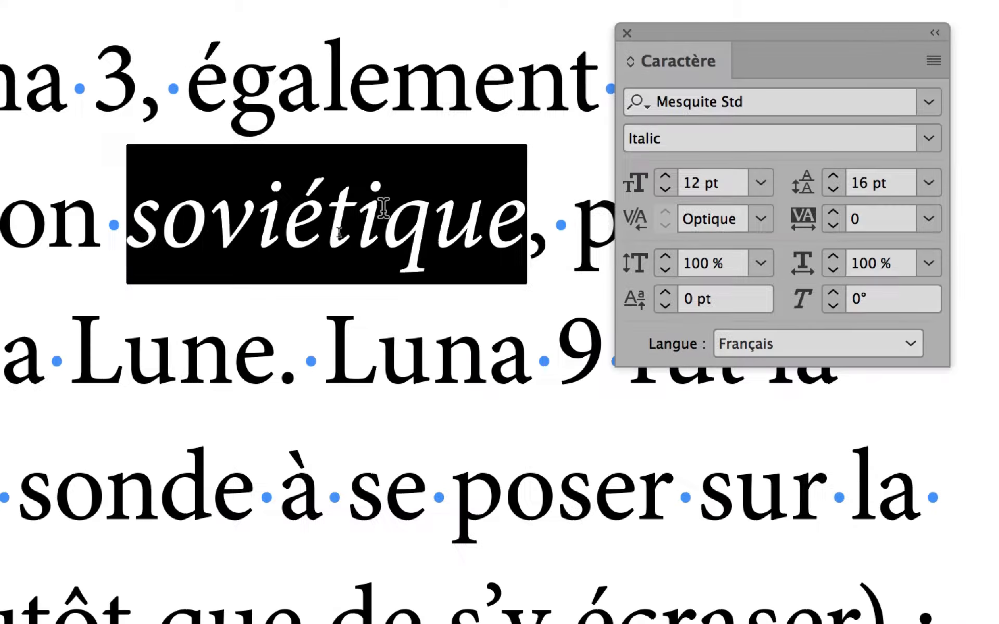
pyautogui.click(164, 188)
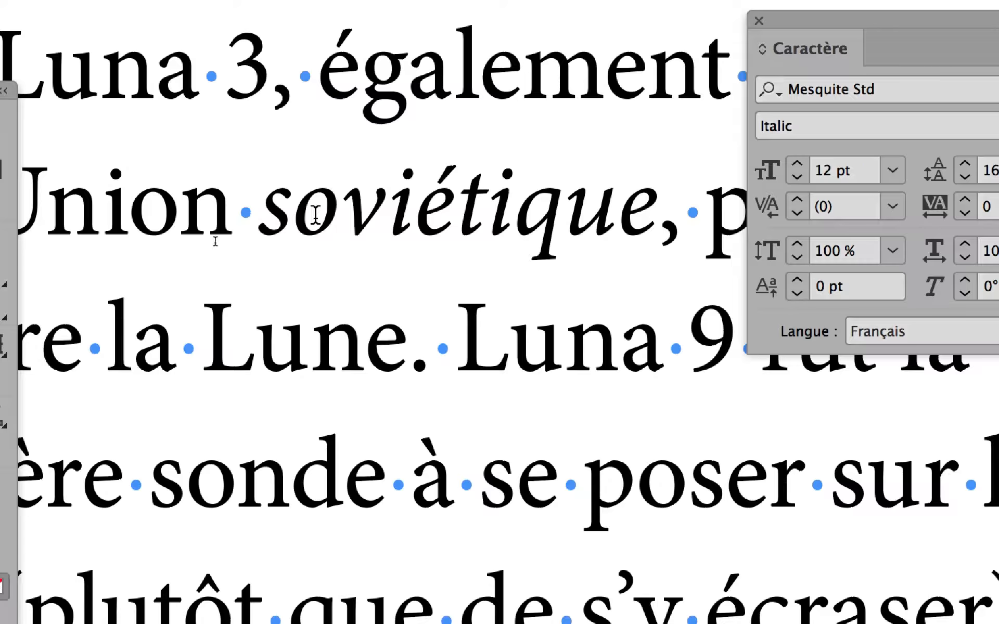
# Select the letters "iq" in the italic word and display the list of character styles beside the text
pyautogui.moveTo(114, 218); pyautogui.dragTo(508, 221)
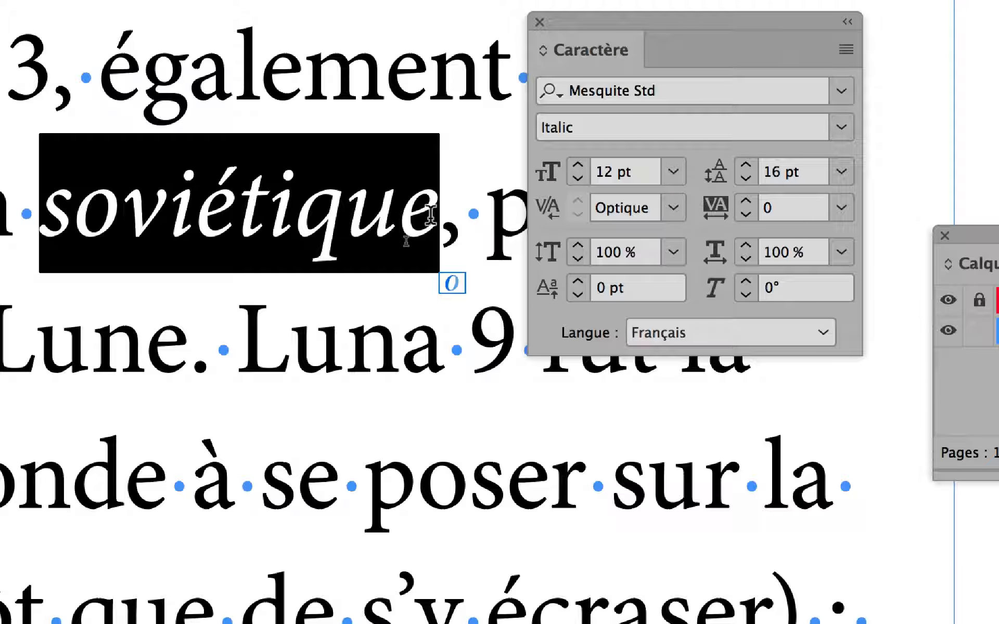
pyautogui.moveTo(341, 214); pyautogui.dragTo(297, 212)
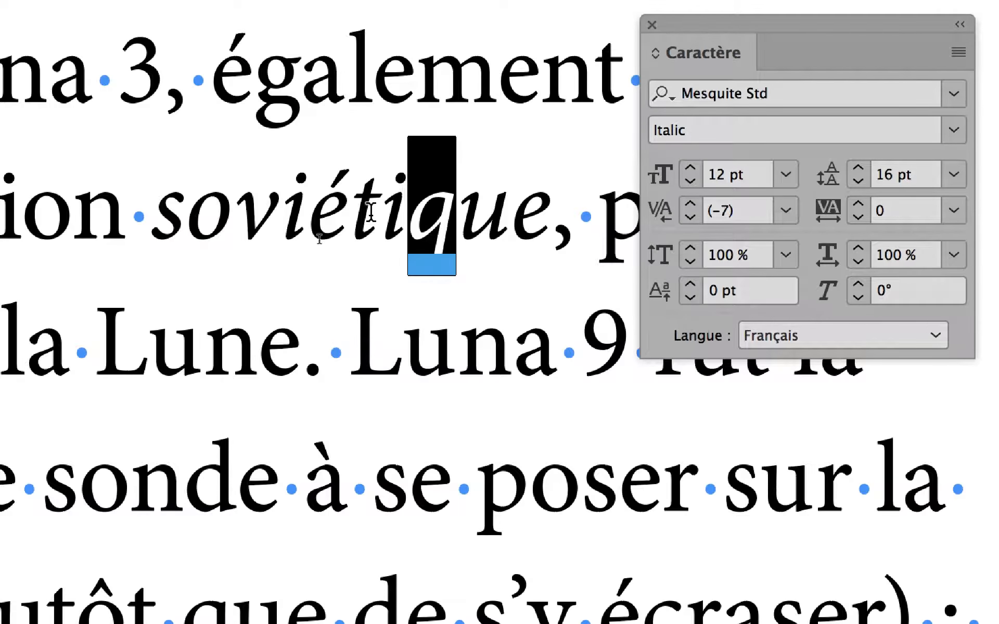
pyautogui.hotkey('shift', 'Left')
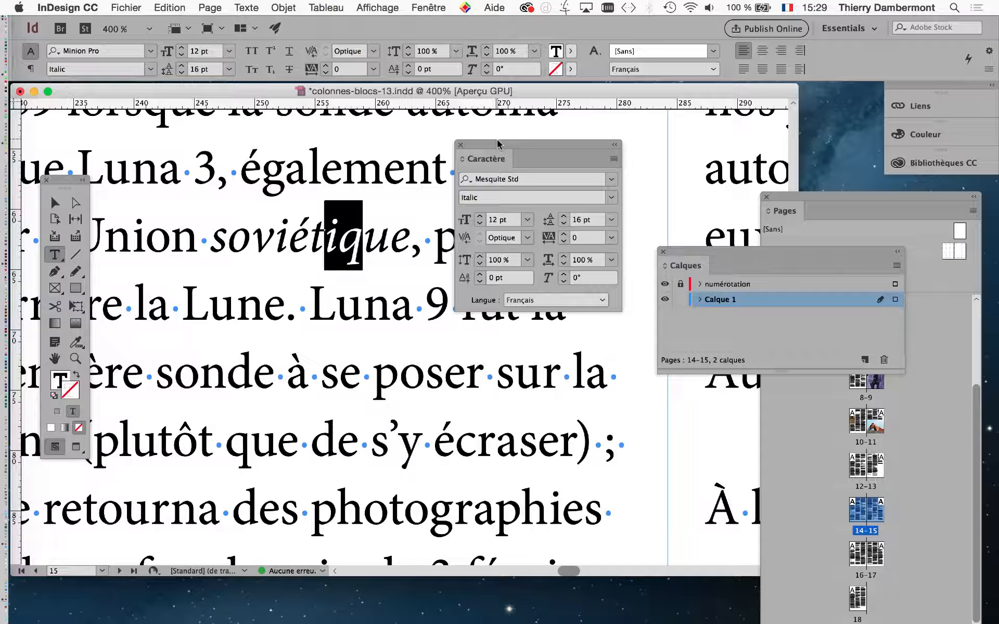
pyautogui.moveTo(498, 144); pyautogui.dragTo(165, 441)
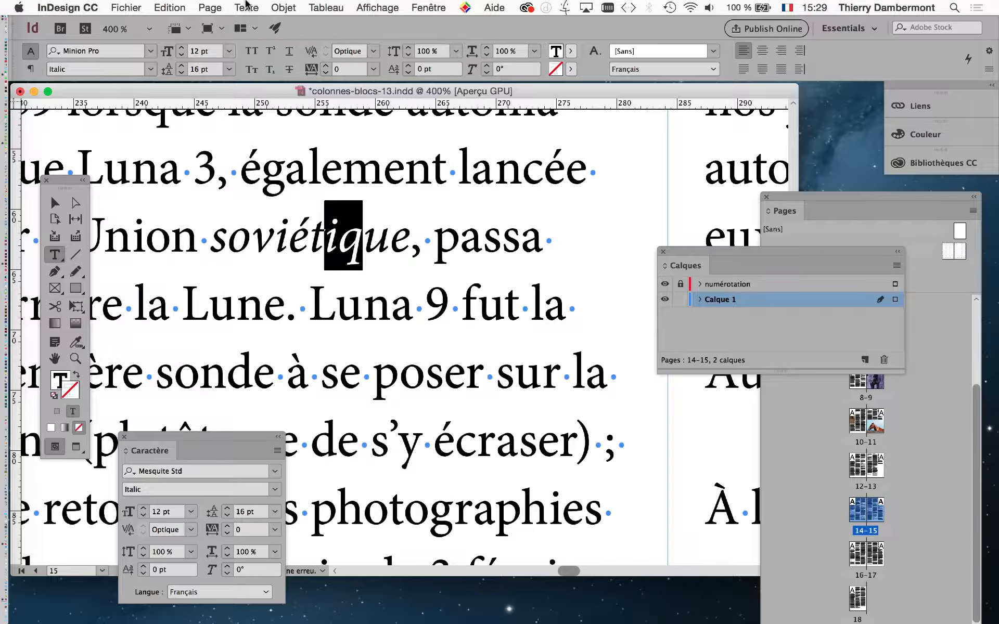
pyautogui.click(246, 6)
pyautogui.click(312, 149)
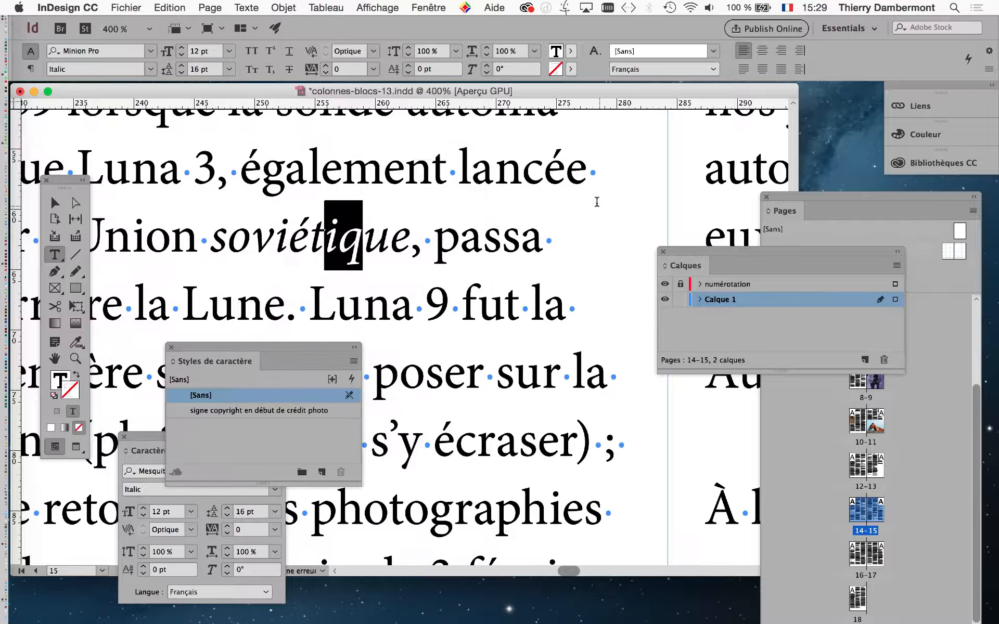
pyautogui.moveTo(280, 348); pyautogui.dragTo(523, 142)
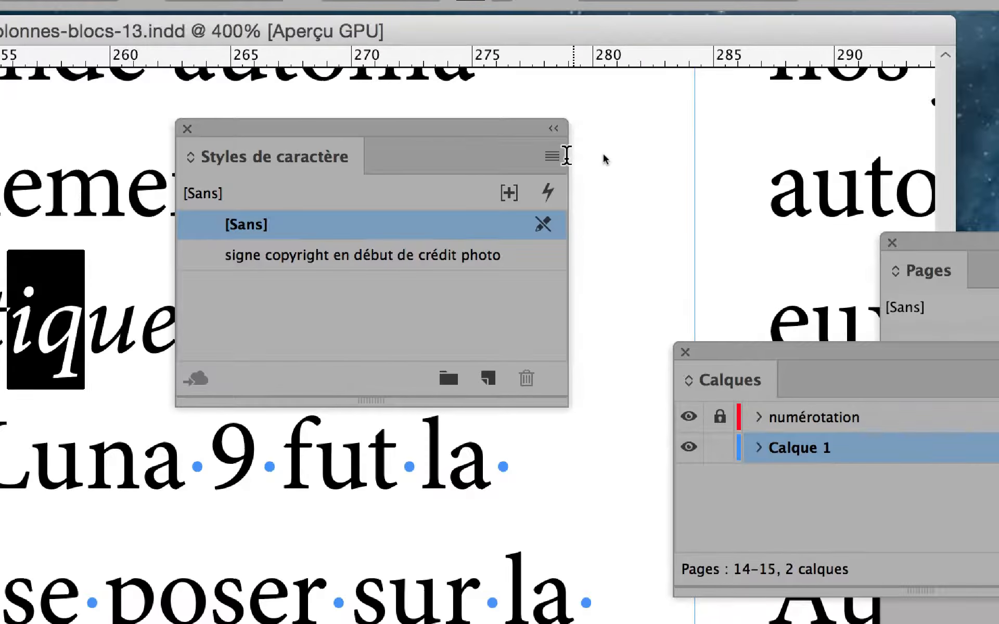
# Create a new character style named "italique" based on the selected italic letters
pyautogui.click(596, 153)
pyautogui.click(576, 163)
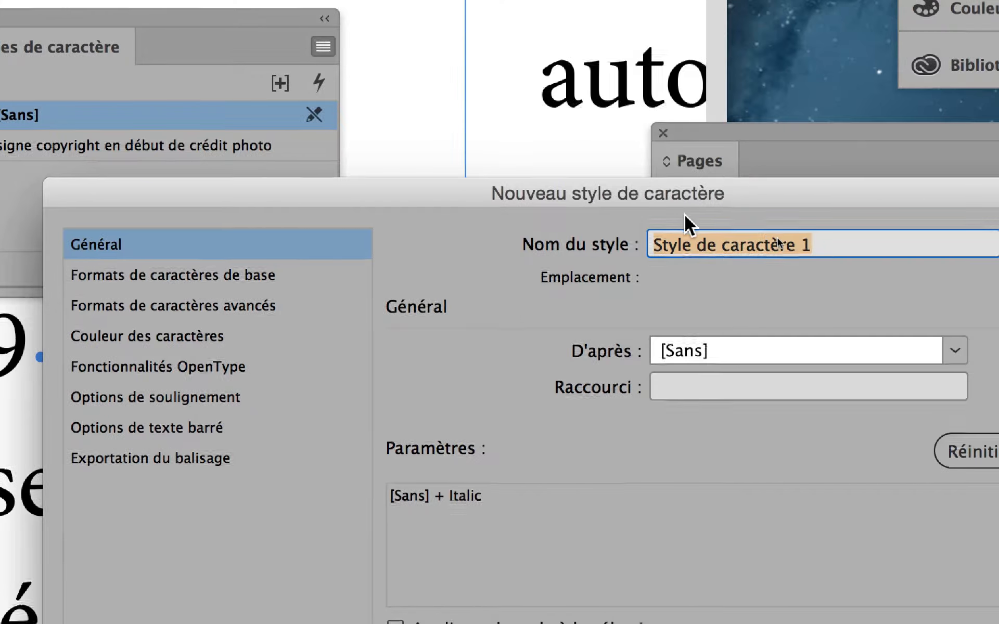
pyautogui.write('italique')
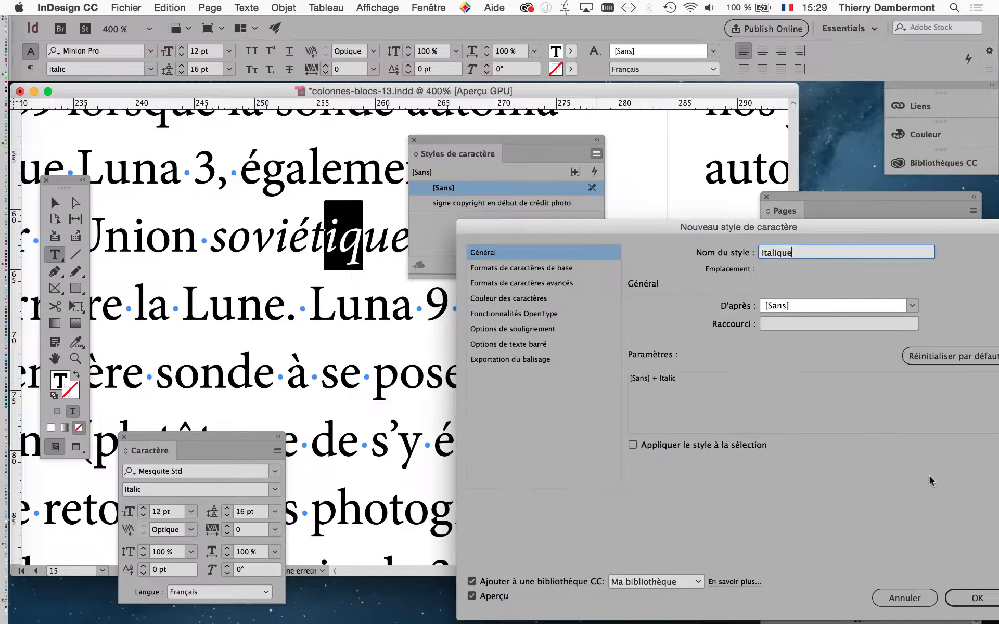
pyautogui.click(977, 598)
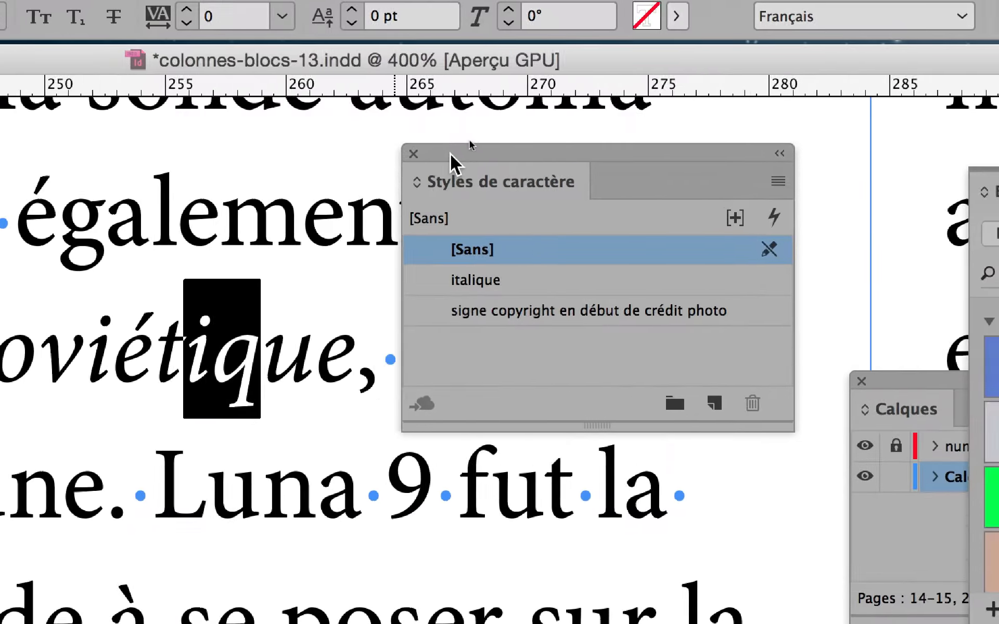
# Apply the "italique" character style to the whole word "soviétique"
pyautogui.moveTo(451, 154); pyautogui.dragTo(481, 158)
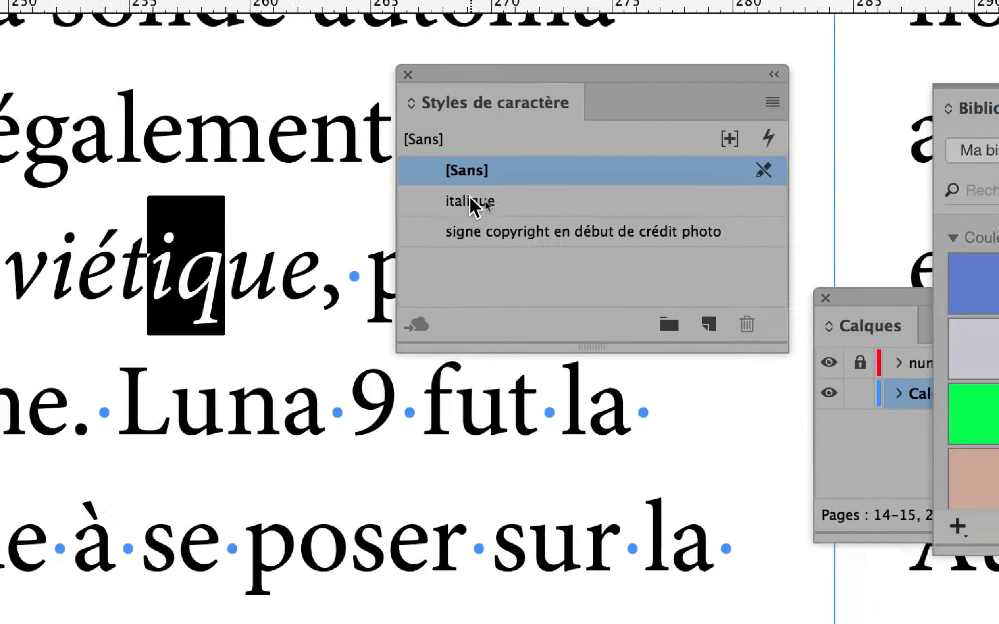
pyautogui.moveTo(274, 226); pyautogui.dragTo(553, 224)
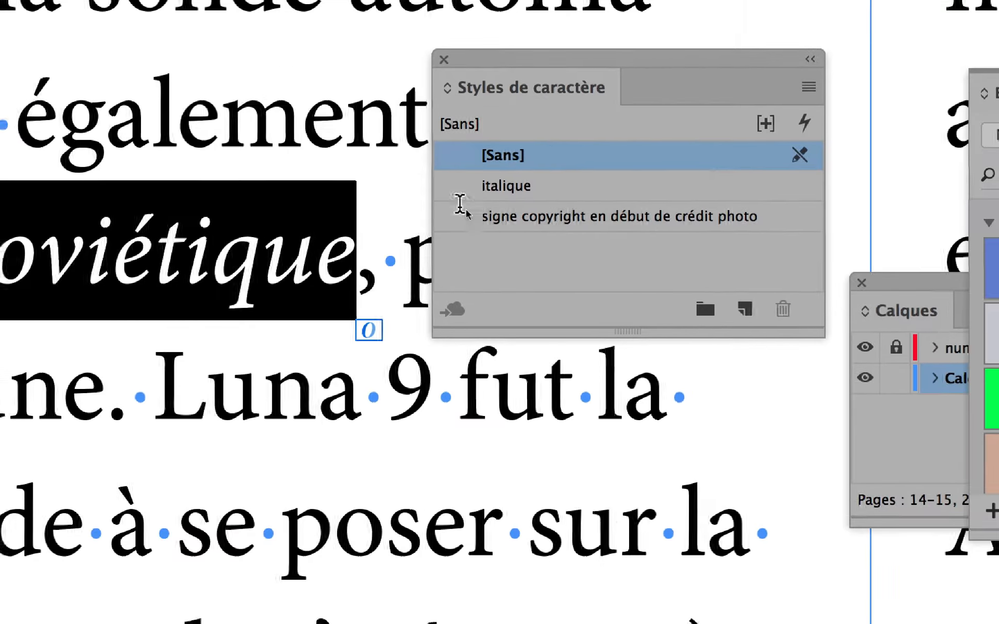
pyautogui.click(488, 185)
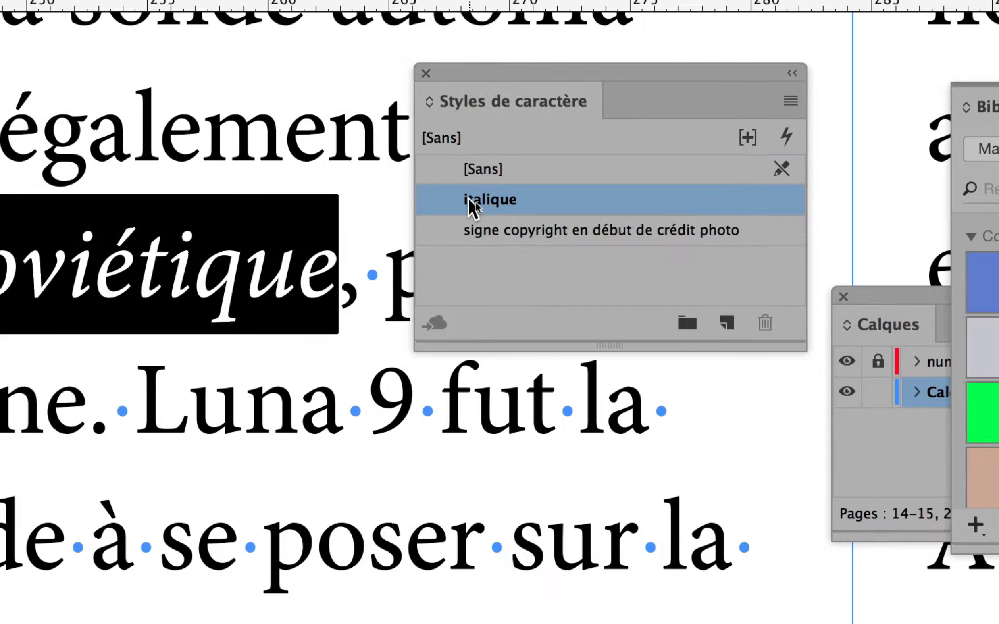
pyautogui.click(541, 201)
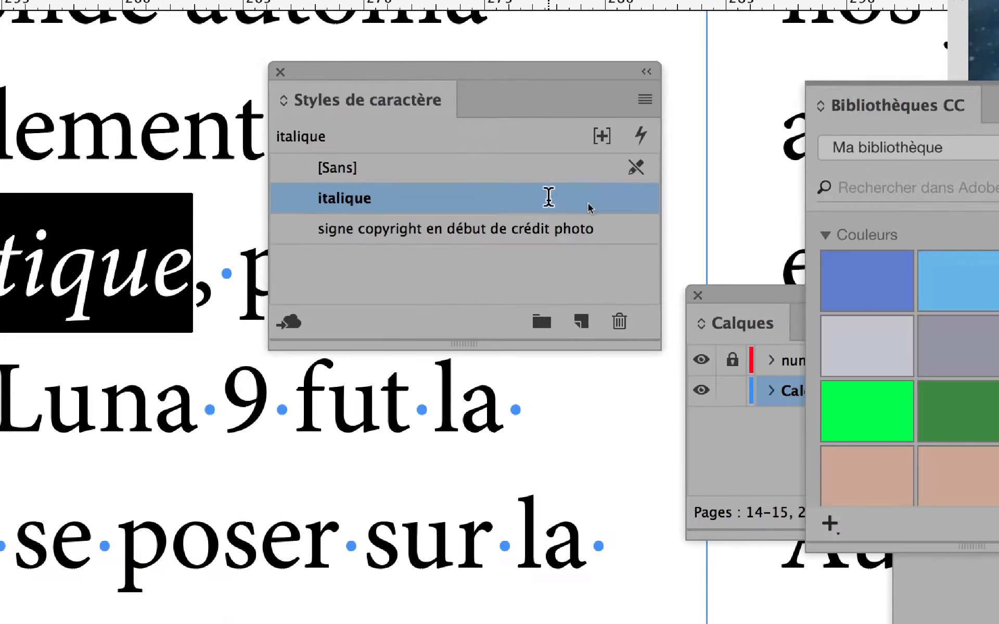
# Assign the keyboard shortcut Opt+Maj+Num 2 to the "italique" character style and deselect the word
pyautogui.doubleClick(549, 198)
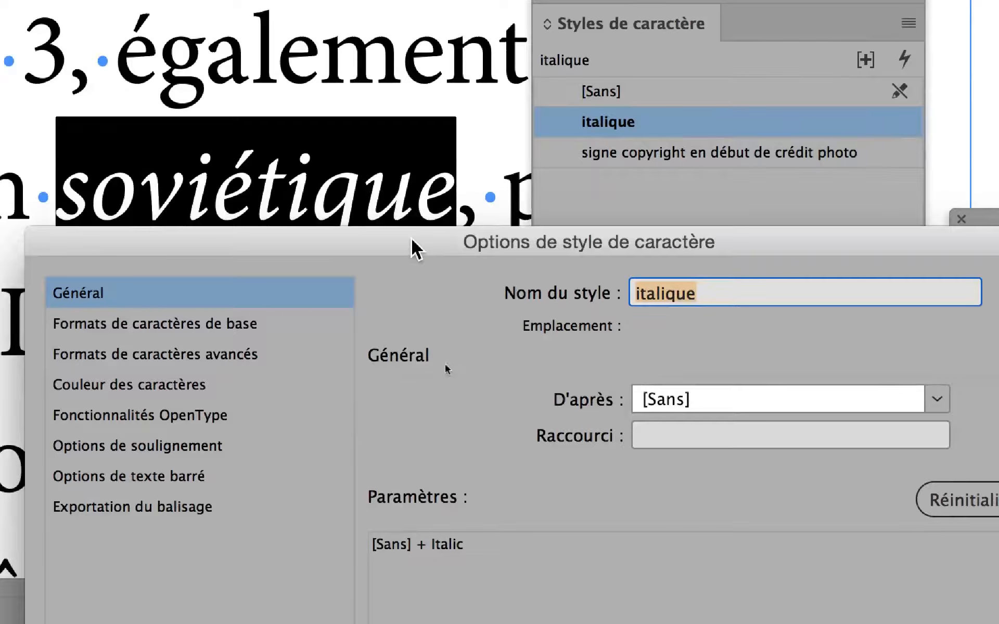
pyautogui.click(697, 435)
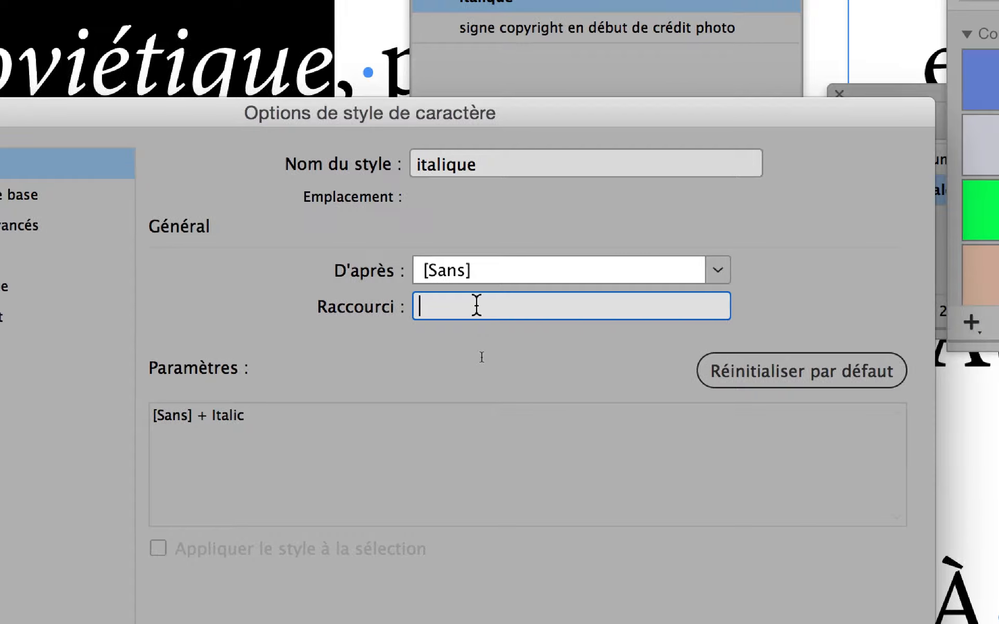
pyautogui.press('alt+shift+KP_2')
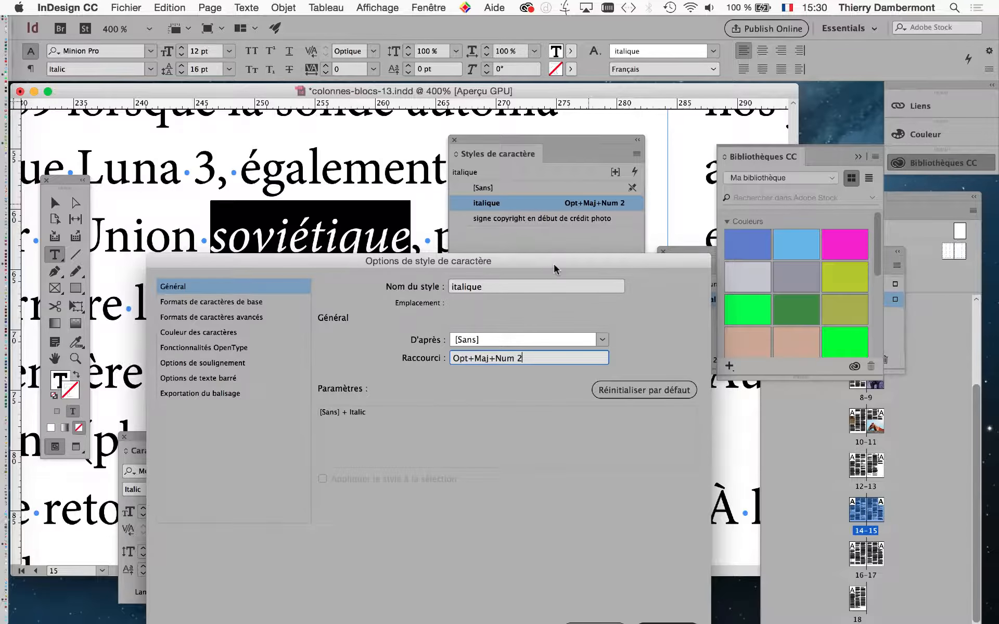
pyautogui.press('Return')
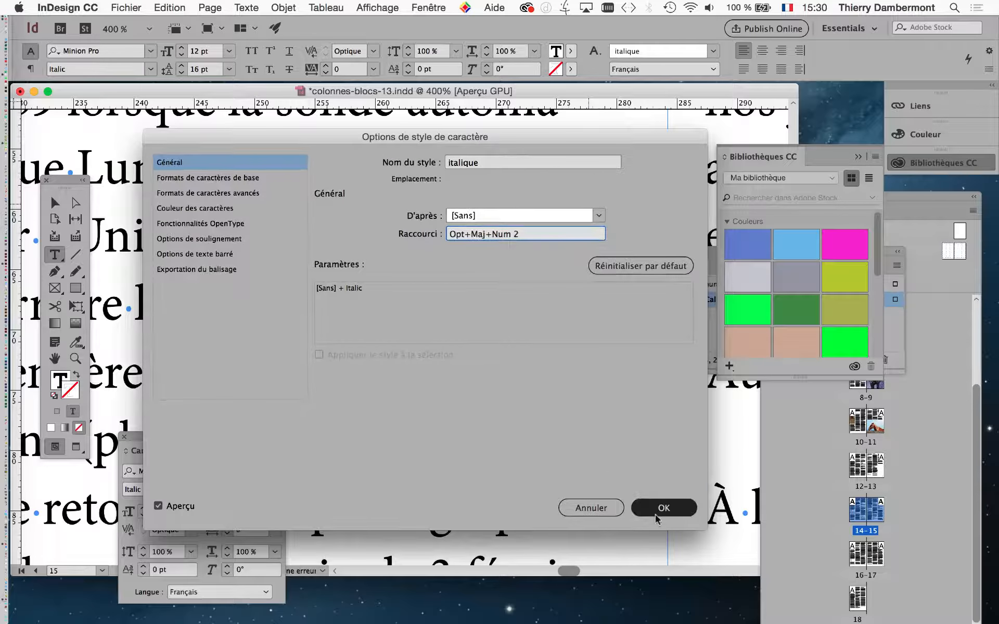
pyautogui.click(384, 312)
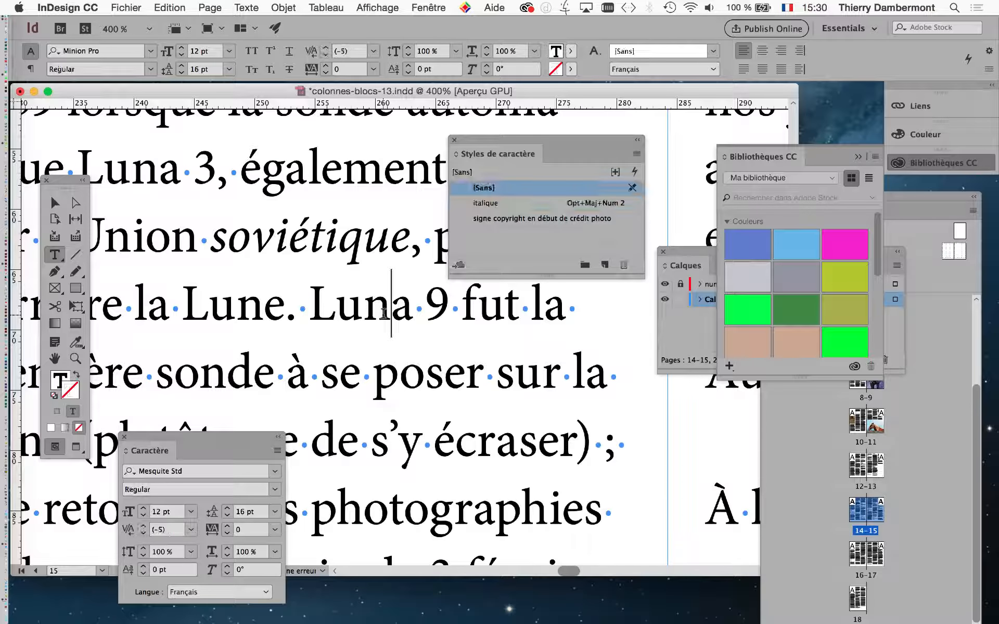
pyautogui.scroll(-3, 386, 312)
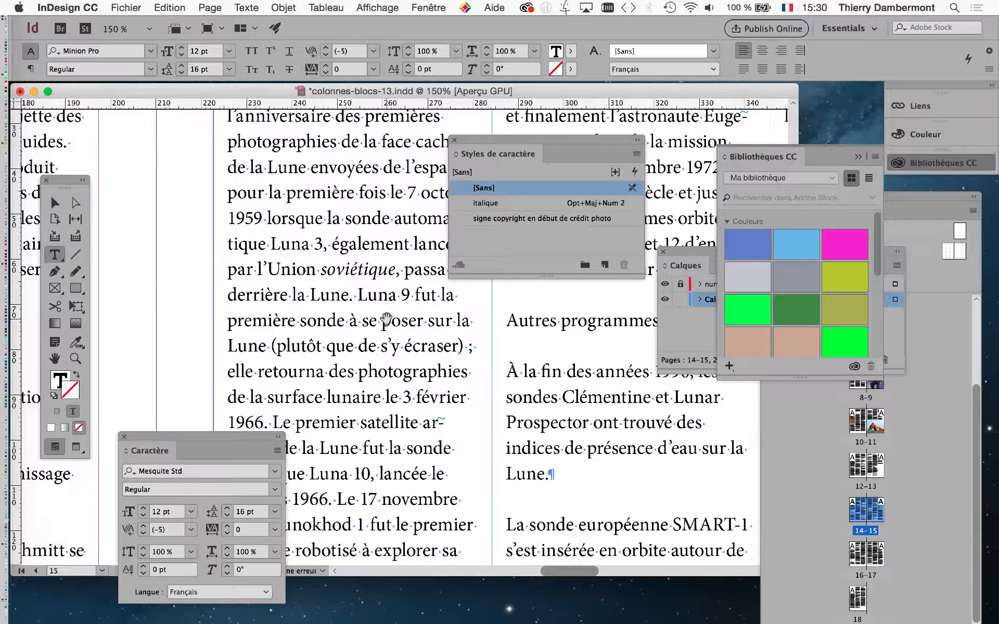
# Apply the "italique" character style to the words "photographies" and "Clémentine" in the body text
pyautogui.moveTo(360, 373); pyautogui.dragTo(460, 374)
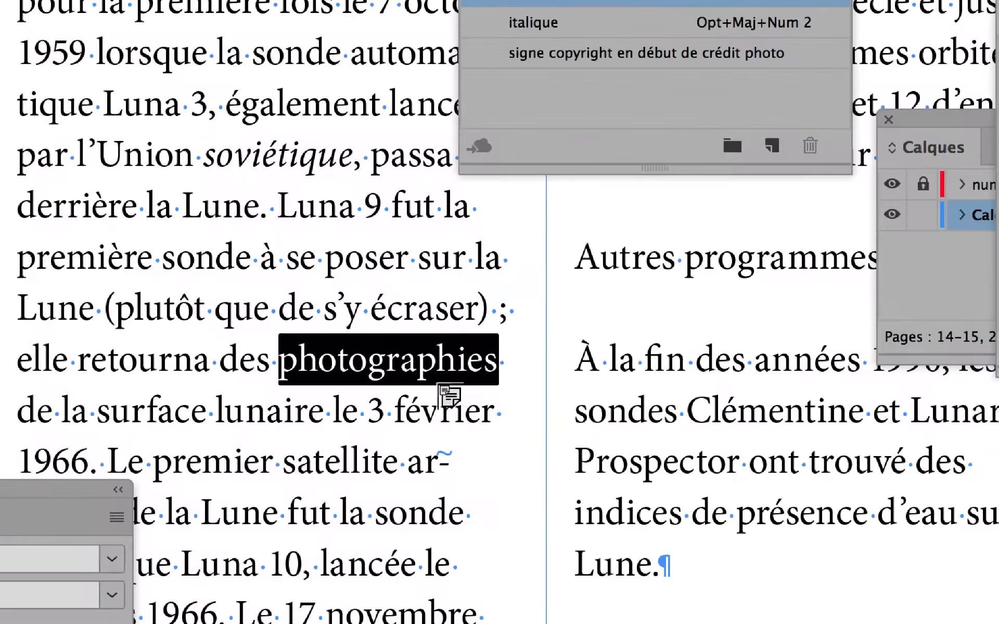
pyautogui.press('alt+shift+KP_2')
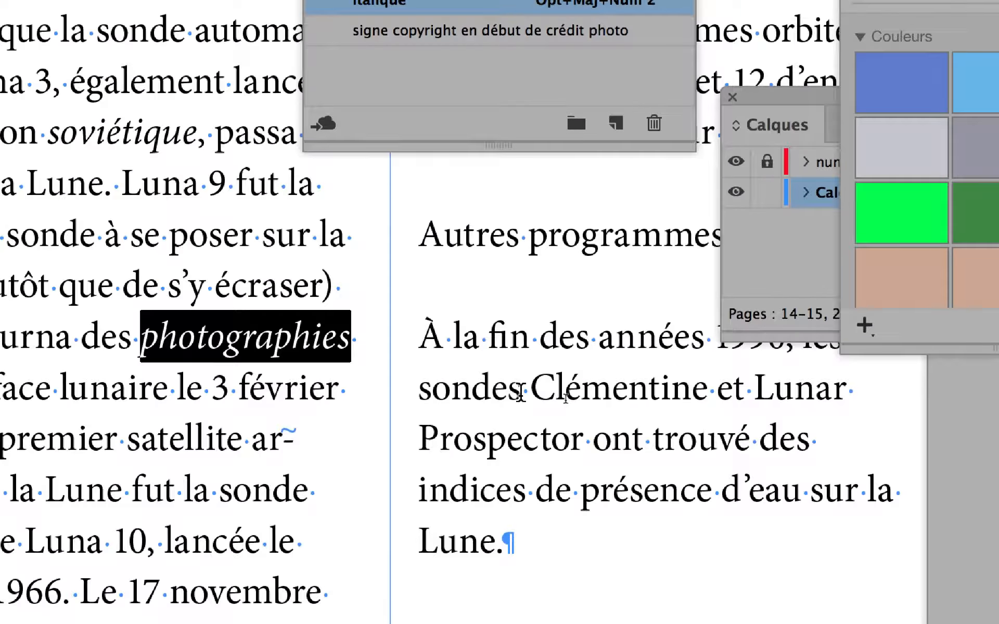
pyautogui.moveTo(523, 396); pyautogui.dragTo(705, 397)
pyautogui.press('alt+shift+KP_2')
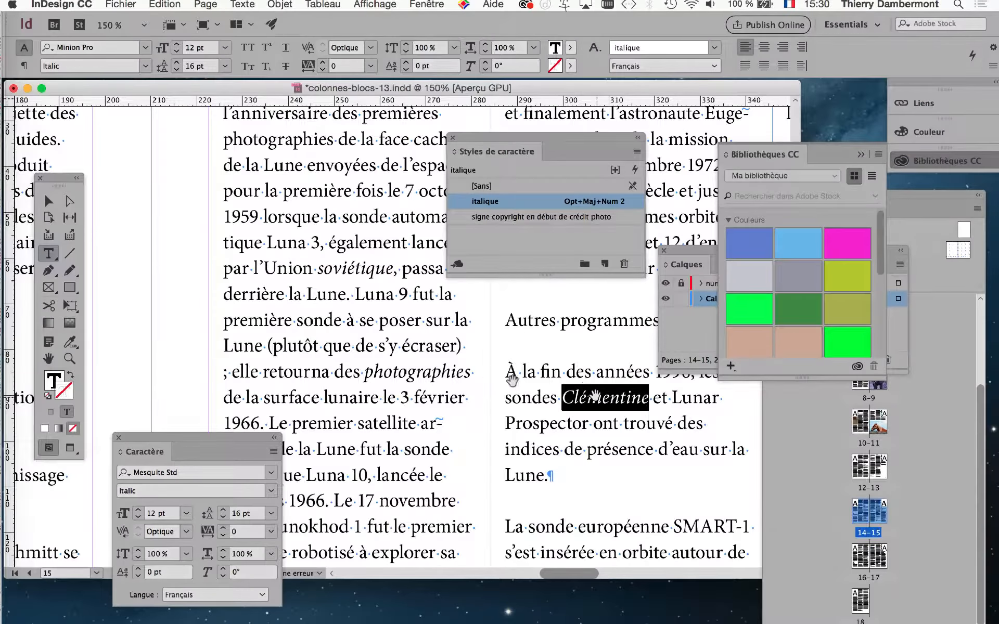
pyautogui.press('super+1')
pyautogui.press('BackSpace')
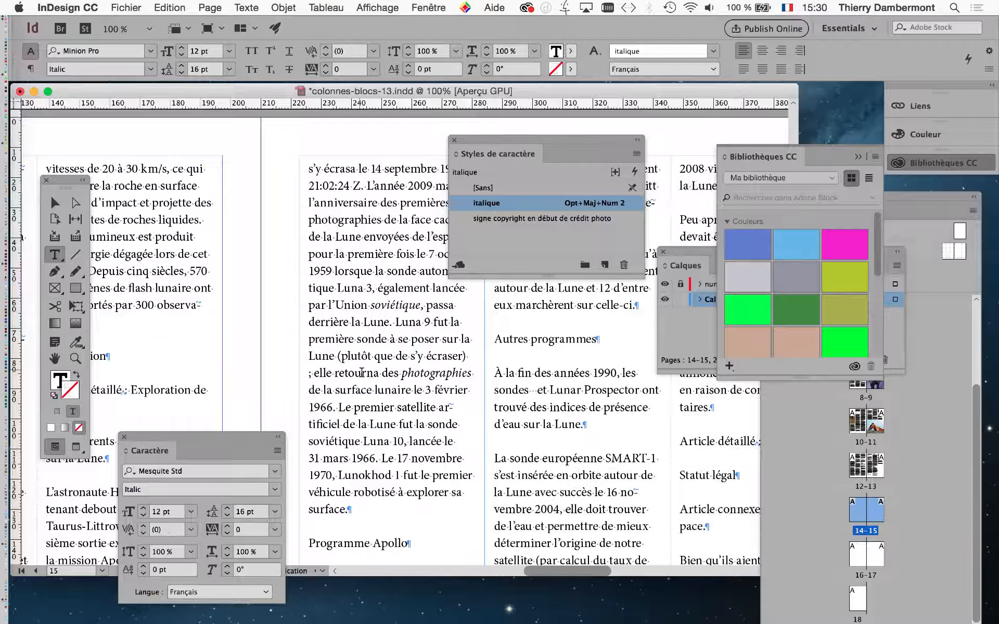
pyautogui.press('super+z')
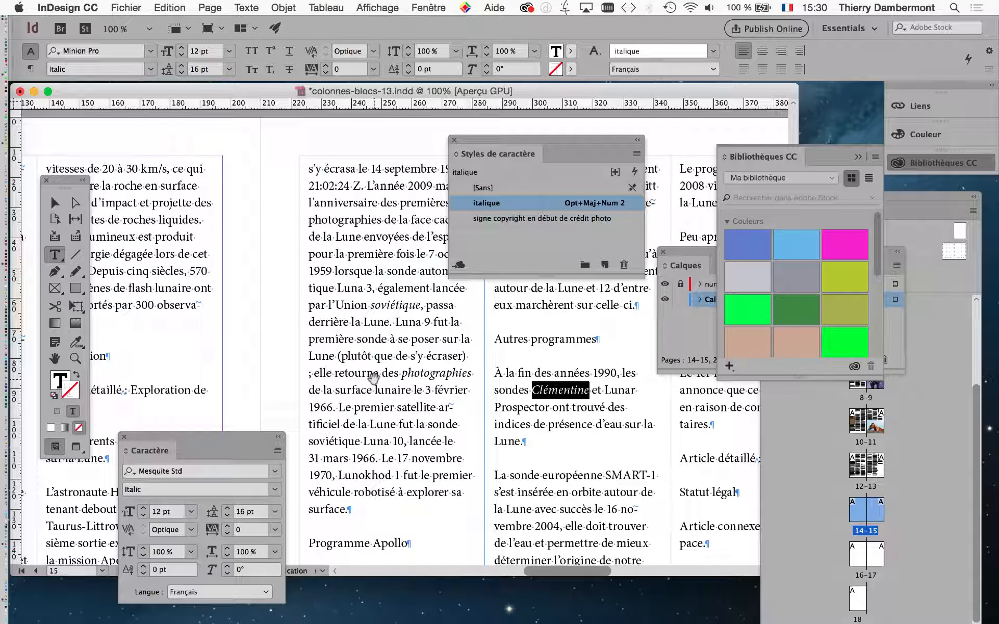
# Delete the space before the semicolon that follows "(plutôt que de s'y écraser)"
pyautogui.click(374, 376)
pyautogui.scroll(-2, 365, 364)
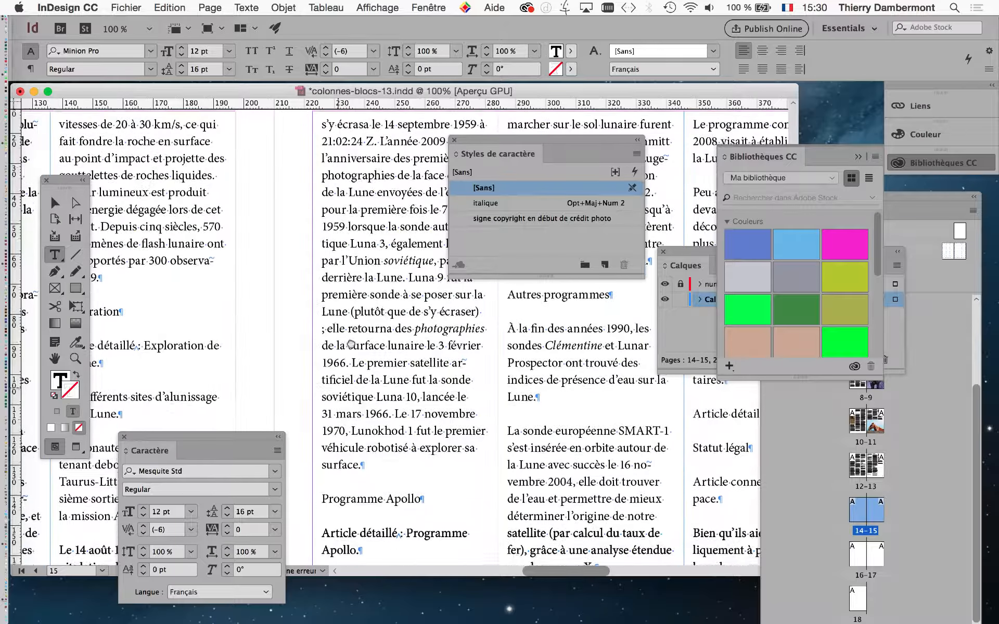
pyautogui.press('BackSpace')
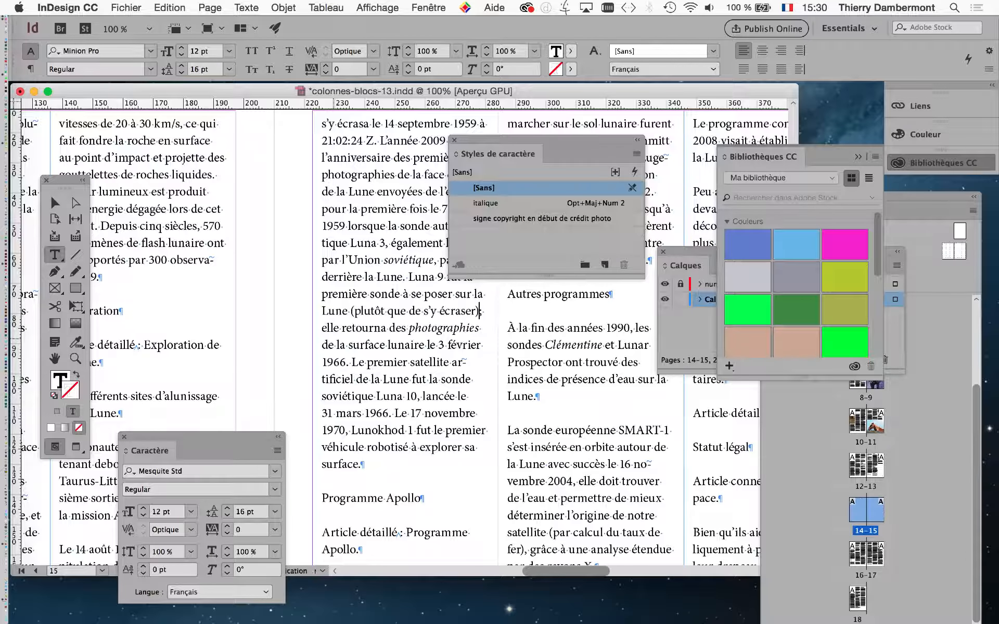
# Apply the "italique" character style to the word "émanant" in the body text on page 16
pyautogui.scroll(-6, 289, 357)
pyautogui.hscroll(-3, 288, 356)
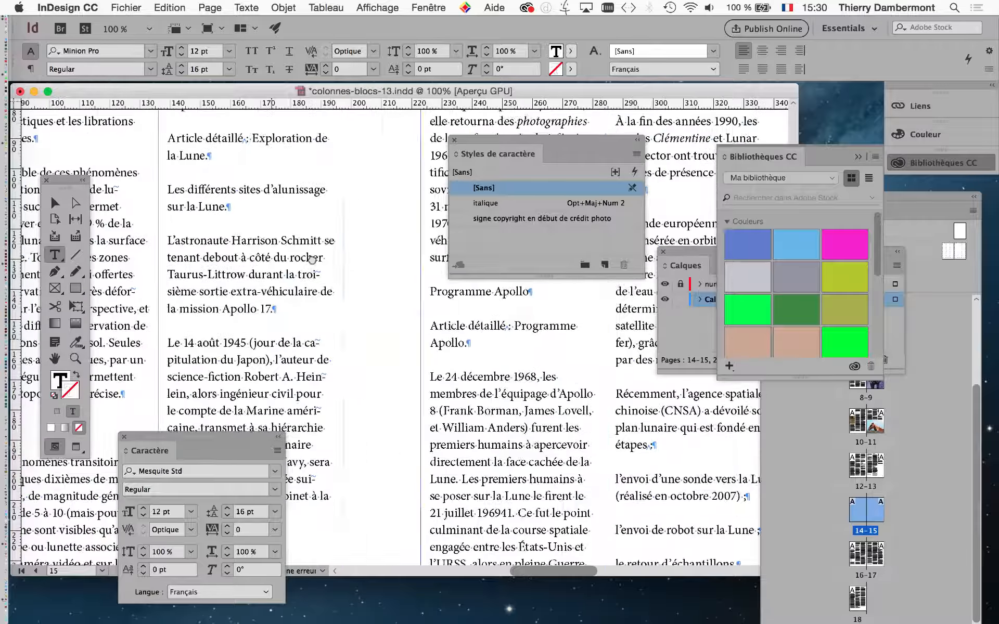
pyautogui.scroll(-8, 326, 257)
pyautogui.hscroll(-2, 326, 257)
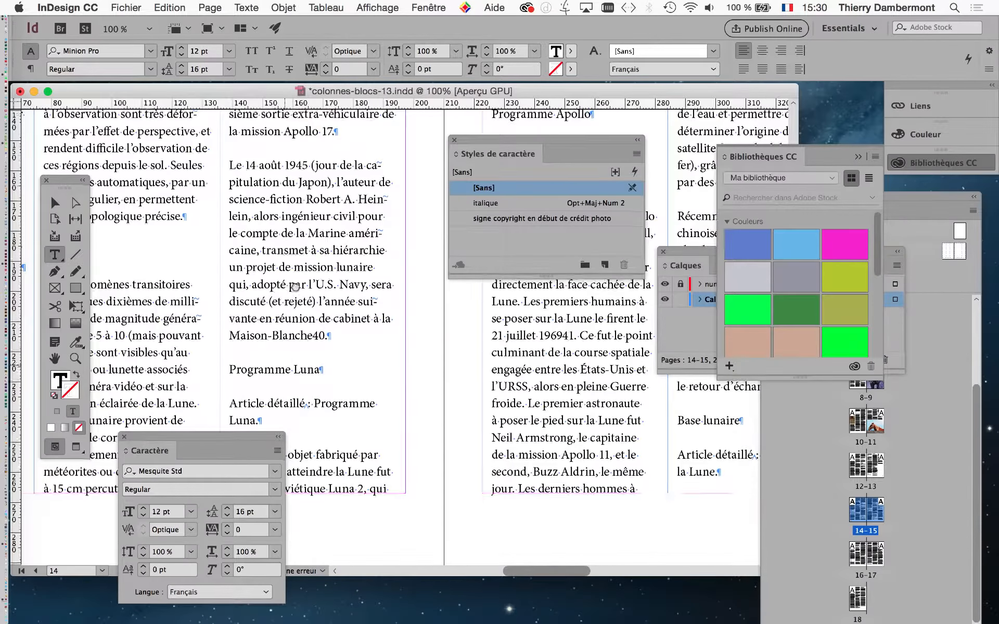
pyautogui.scroll(-7, 318, 345)
pyautogui.hscroll(-3, 317, 344)
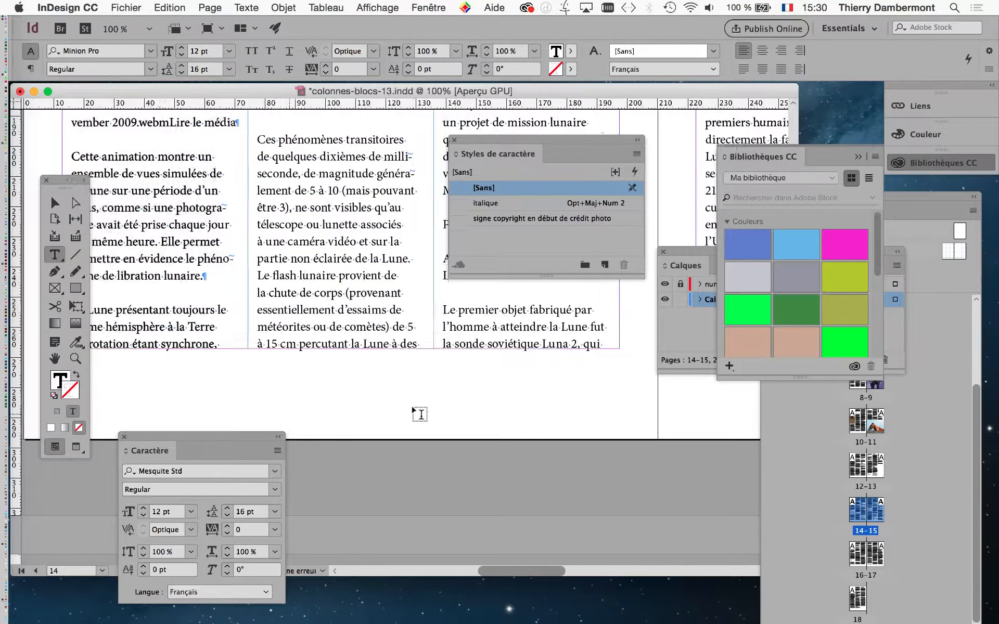
pyautogui.scroll(-7, 421, 418)
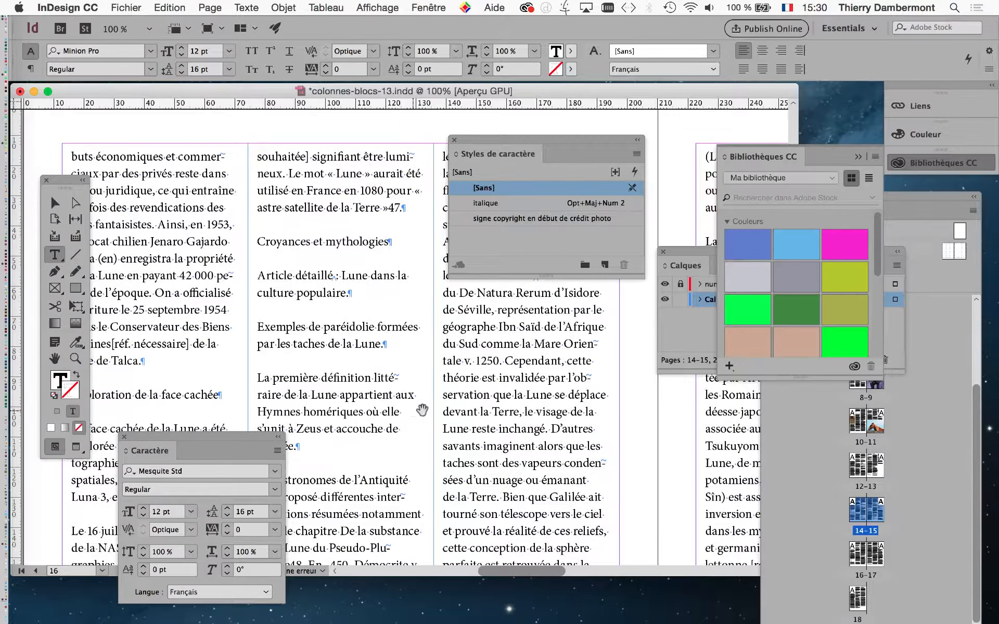
pyautogui.scroll(-6, 421, 410)
pyautogui.hscroll(5, 385, 359)
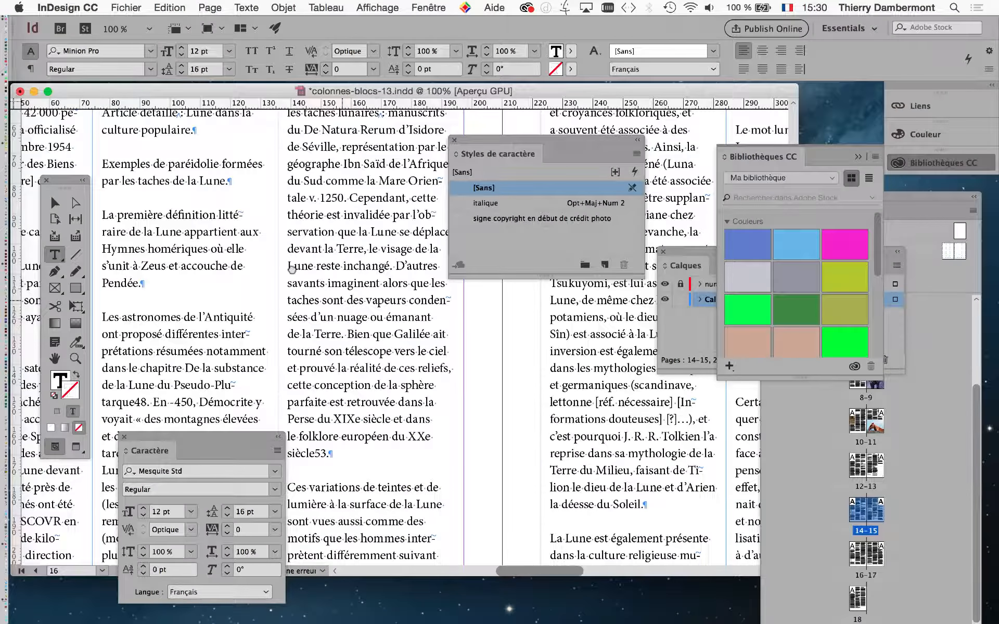
pyautogui.scroll(-1, 292, 269)
pyautogui.hscroll(2, 292, 269)
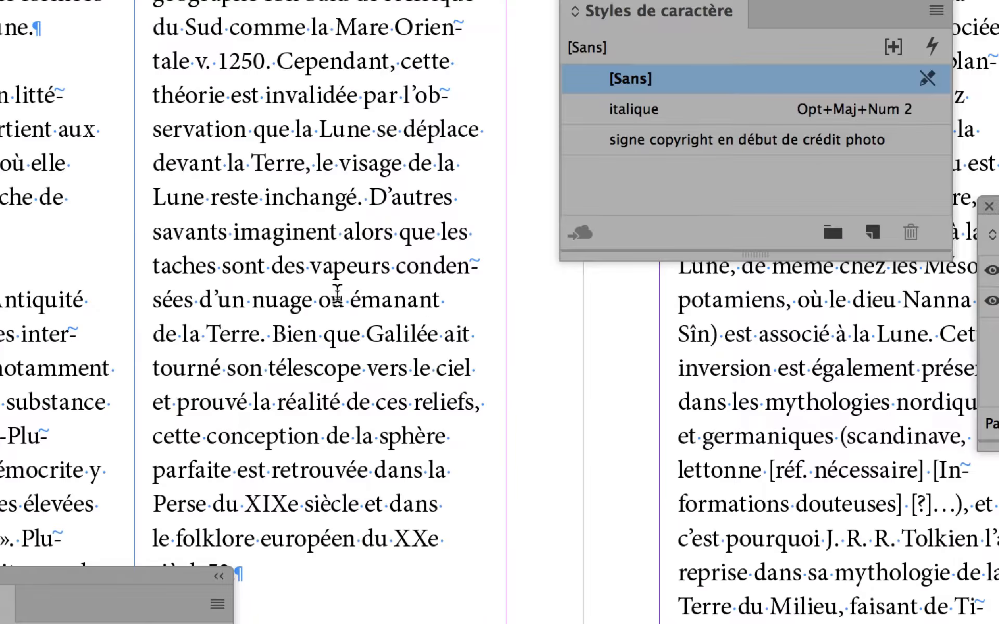
pyautogui.moveTo(344, 298); pyautogui.dragTo(389, 296)
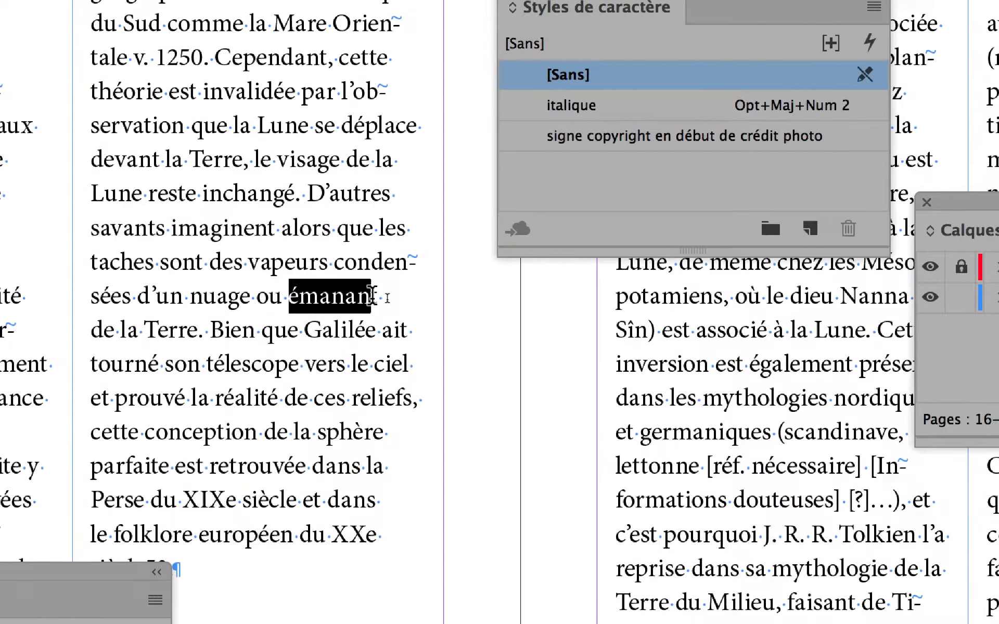
pyautogui.press('alt+shift+KP_2')
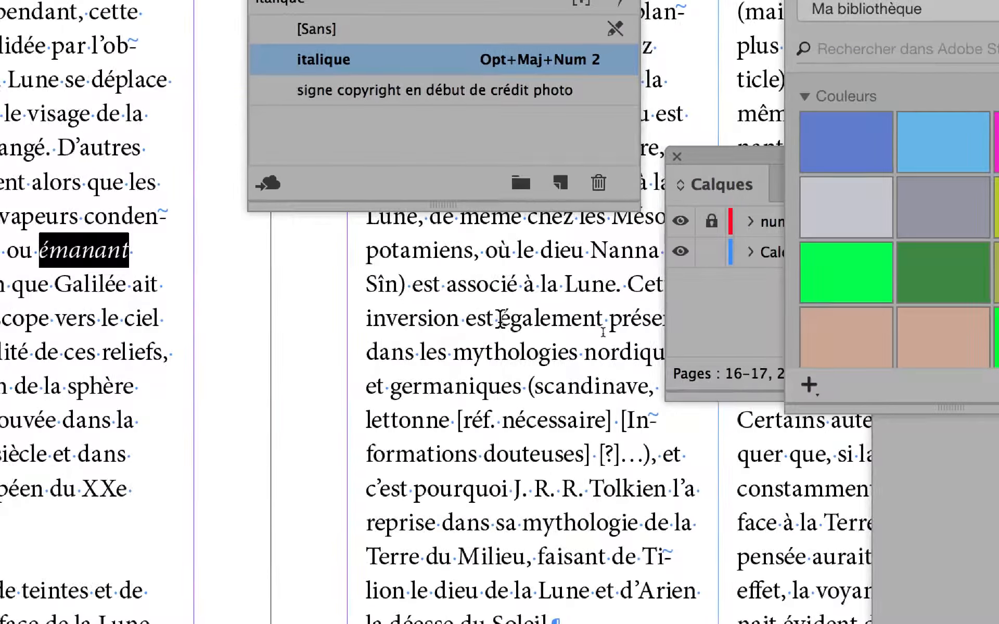
# Apply the "italique" character style to the word "également" in the next page's text, deselect it and close the list of character styles
pyautogui.doubleClick(501, 318)
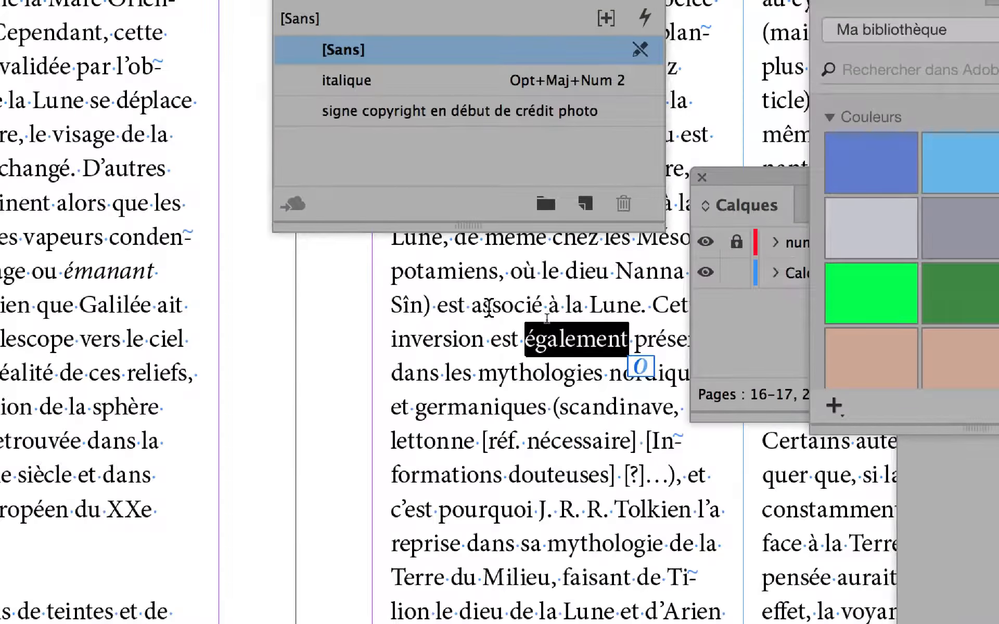
pyautogui.press('alt+shift+KP_2')
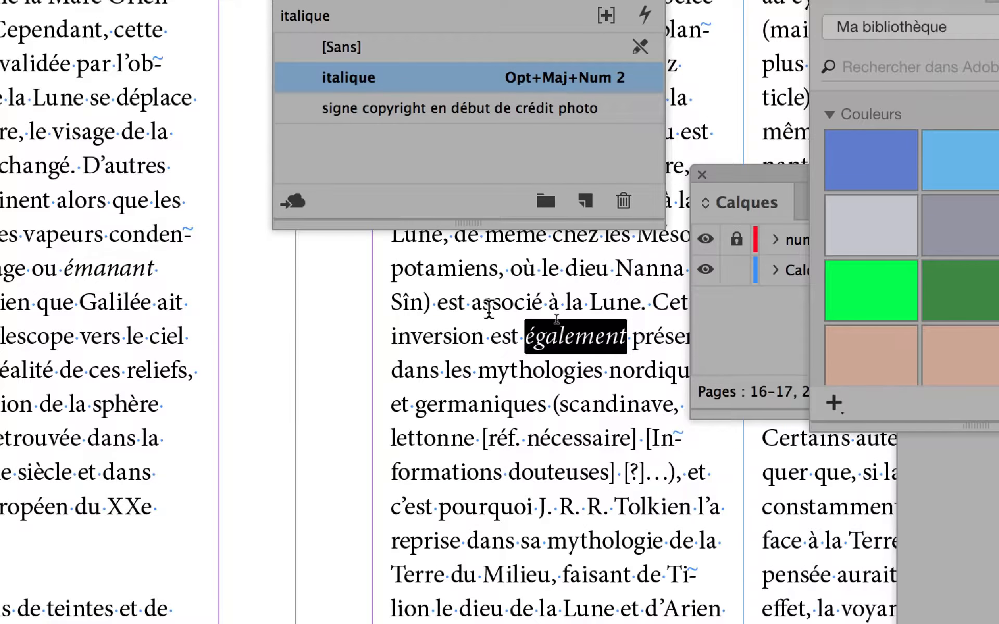
pyautogui.click(470, 302)
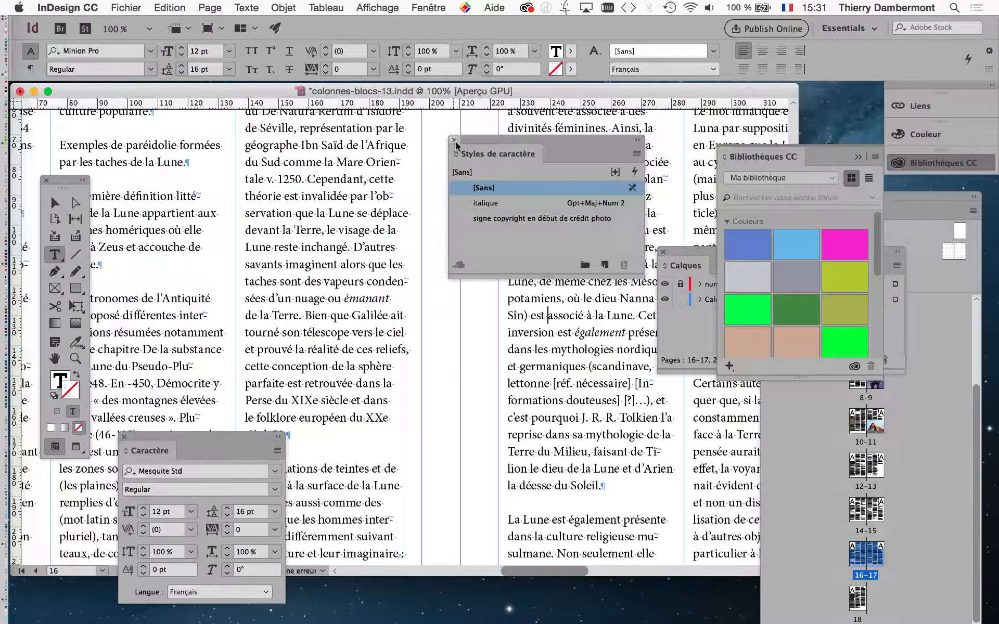
pyautogui.click(454, 140)
# Switch to Firefox and search the web for "GREP" in a new tab
pyautogui.moveTo(2, 593)
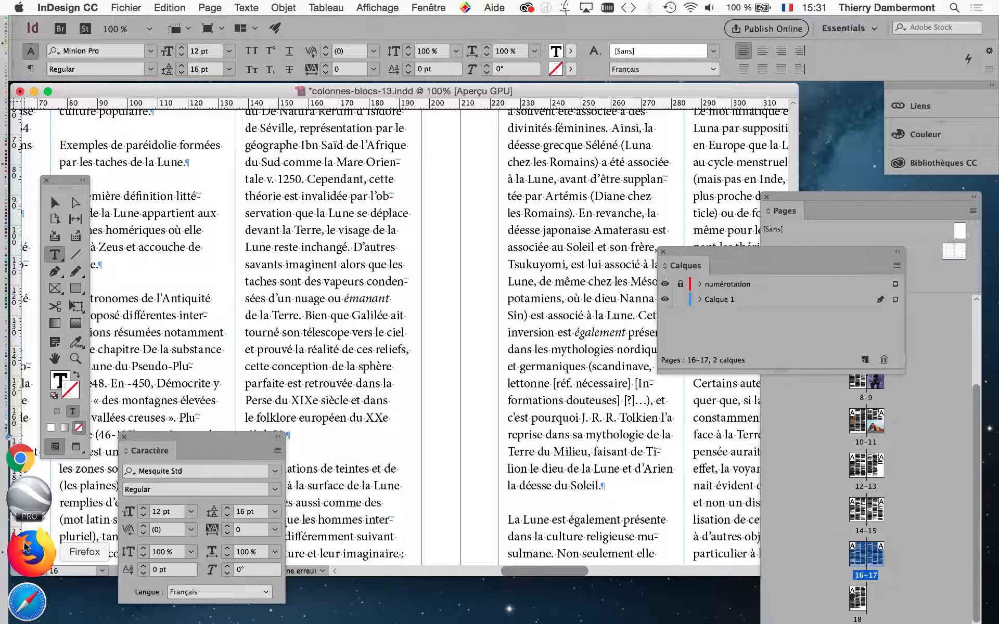
pyautogui.click(25, 547)
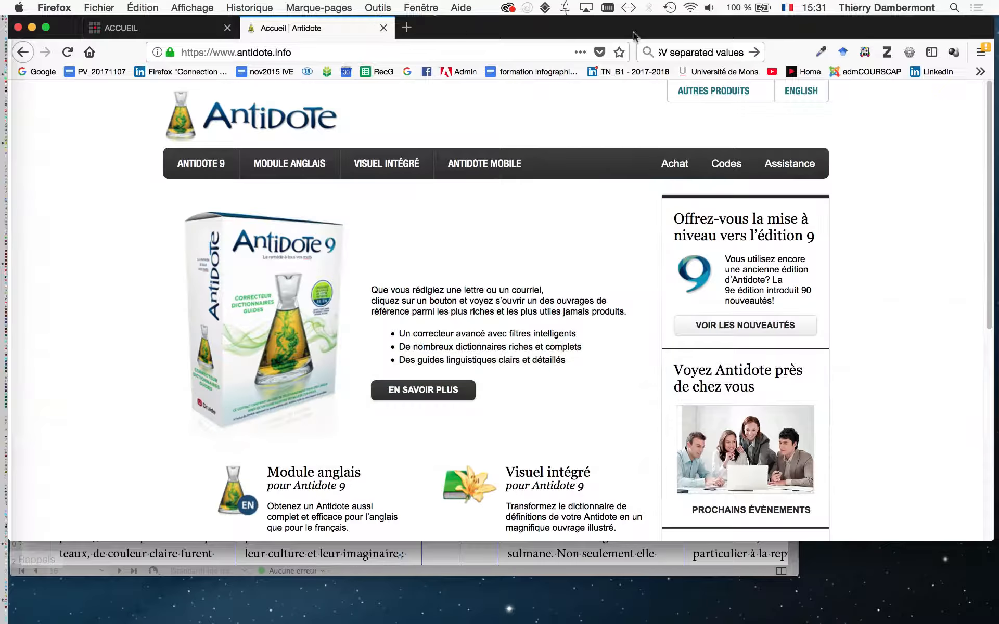
pyautogui.press('super+t')
pyautogui.click(715, 53)
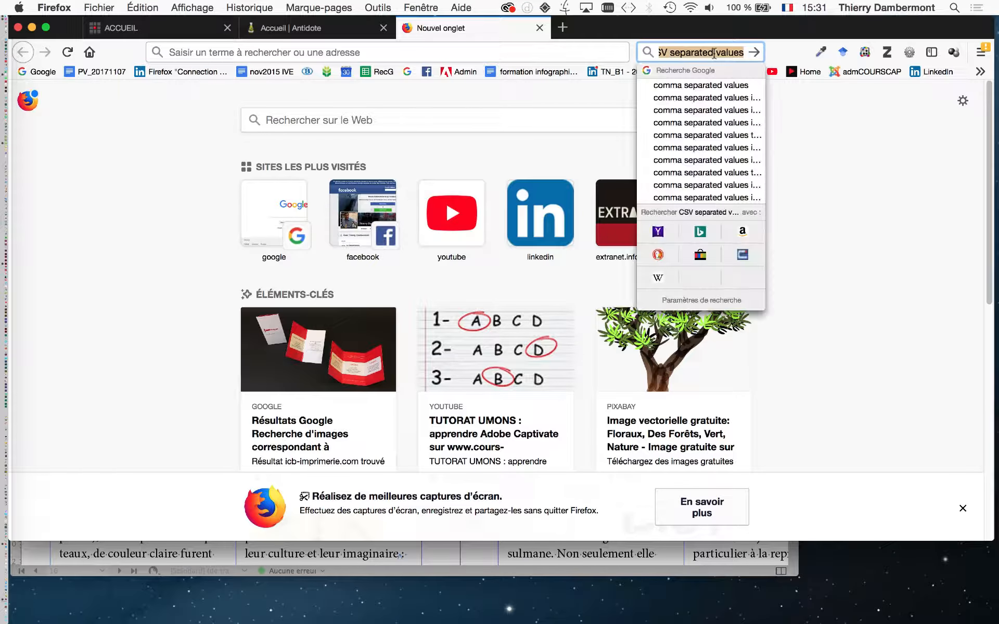
pyautogui.write('GREP')
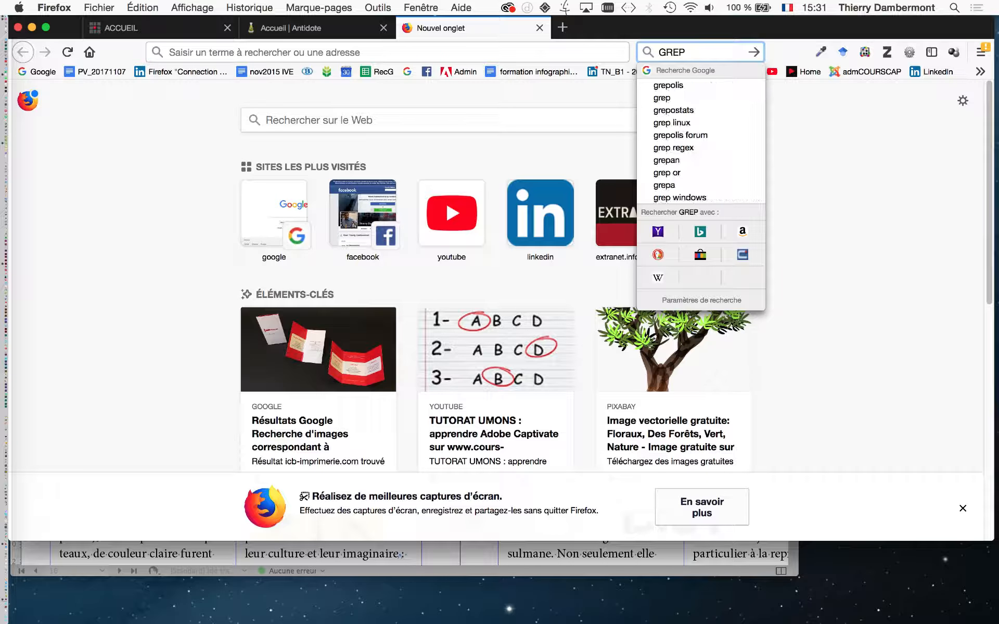
pyautogui.press('Return')
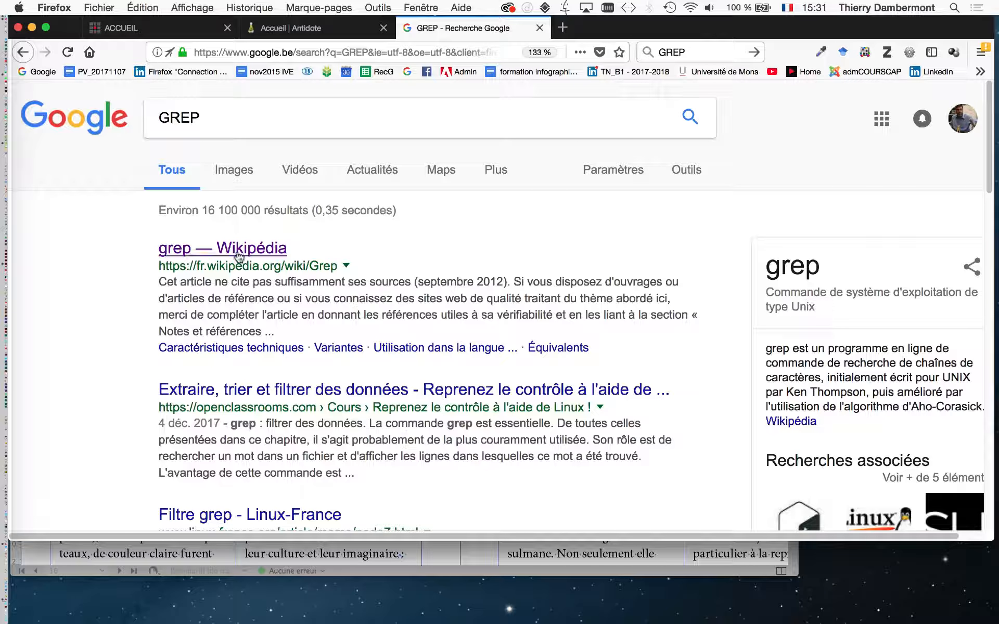
# Refine the web search to "GREP indesign"
pyautogui.click(205, 134)
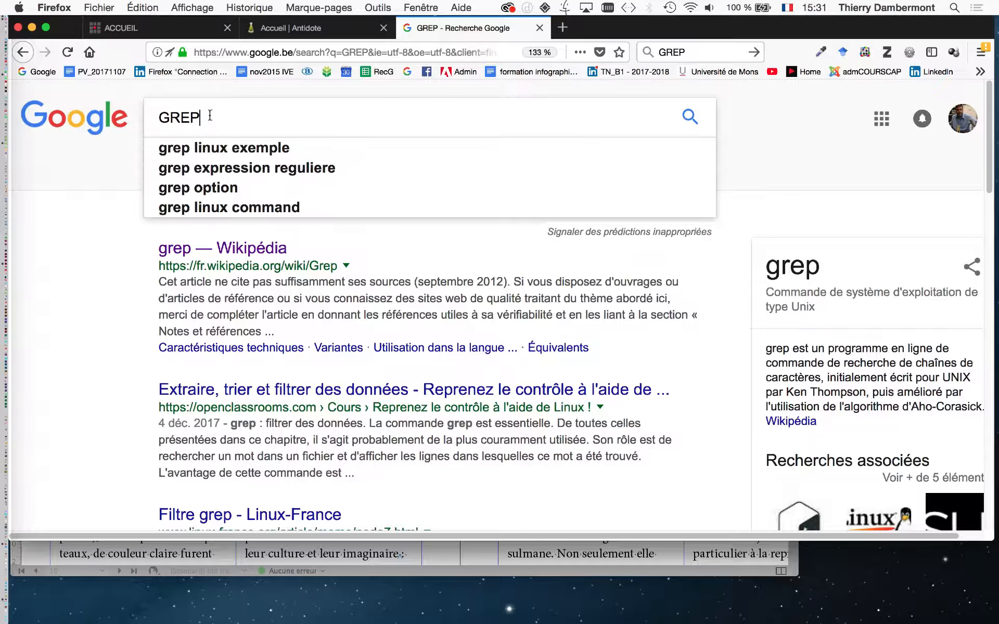
pyautogui.write('ind')
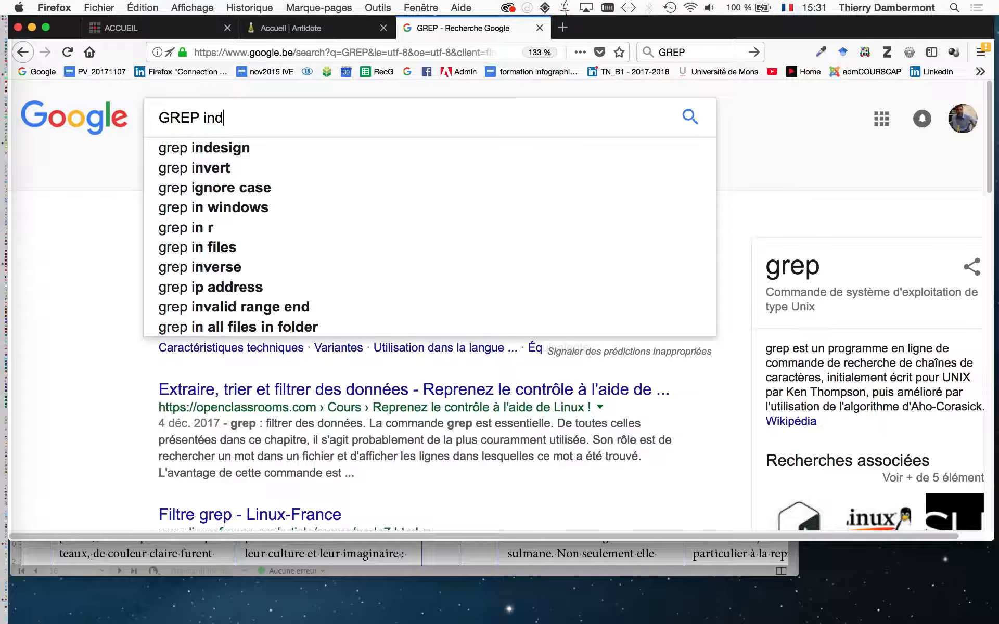
pyautogui.write('esign')
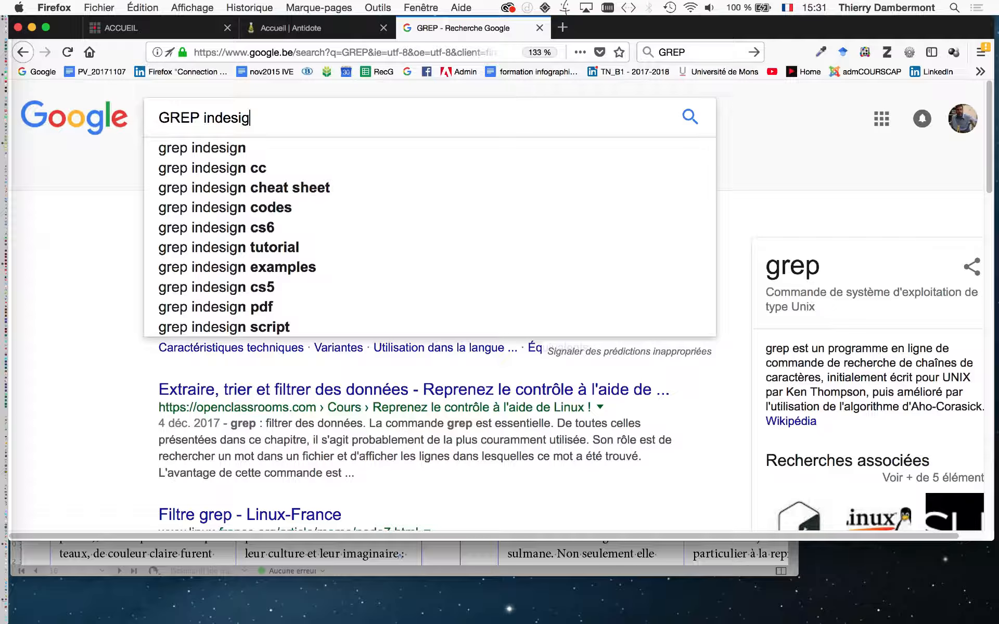
pyautogui.press('Return')
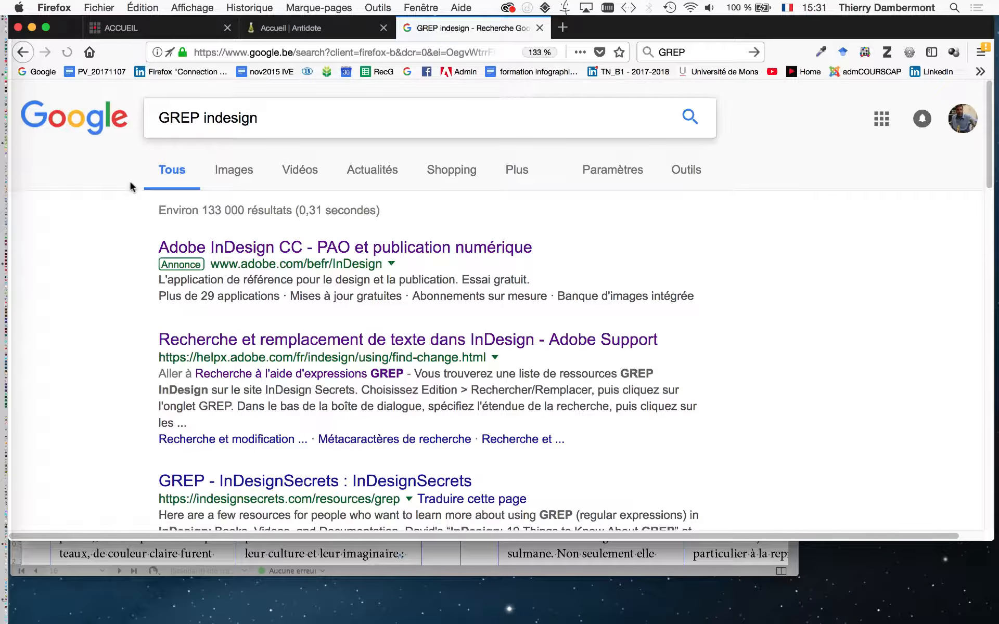
# Reset the results page zoom, look through the InDesignSecrets page of GREP resources, and return to the InDesign document
pyautogui.click(540, 52)
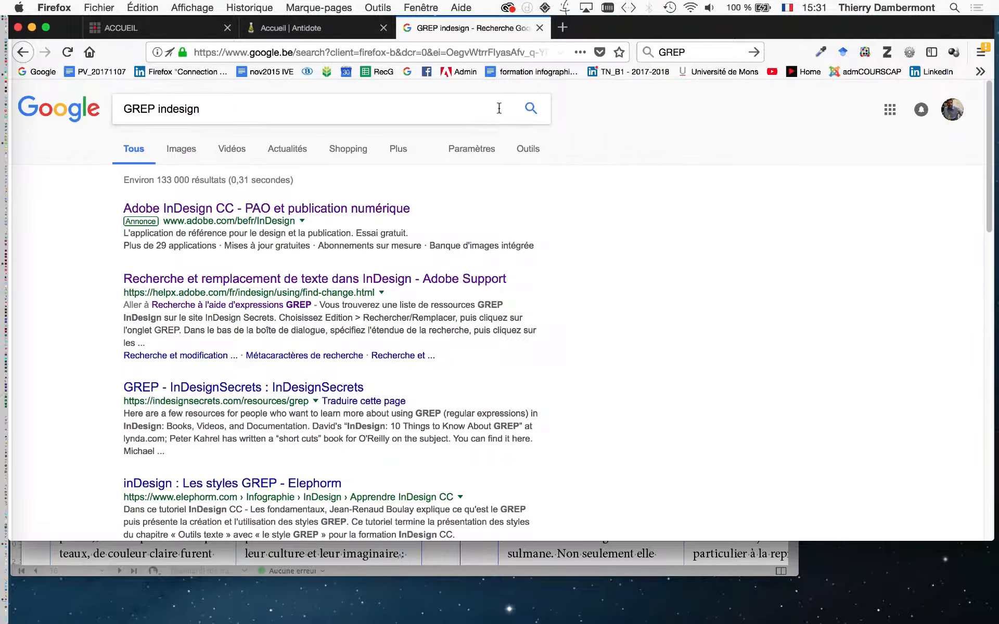
pyautogui.scroll(-3, 208, 298)
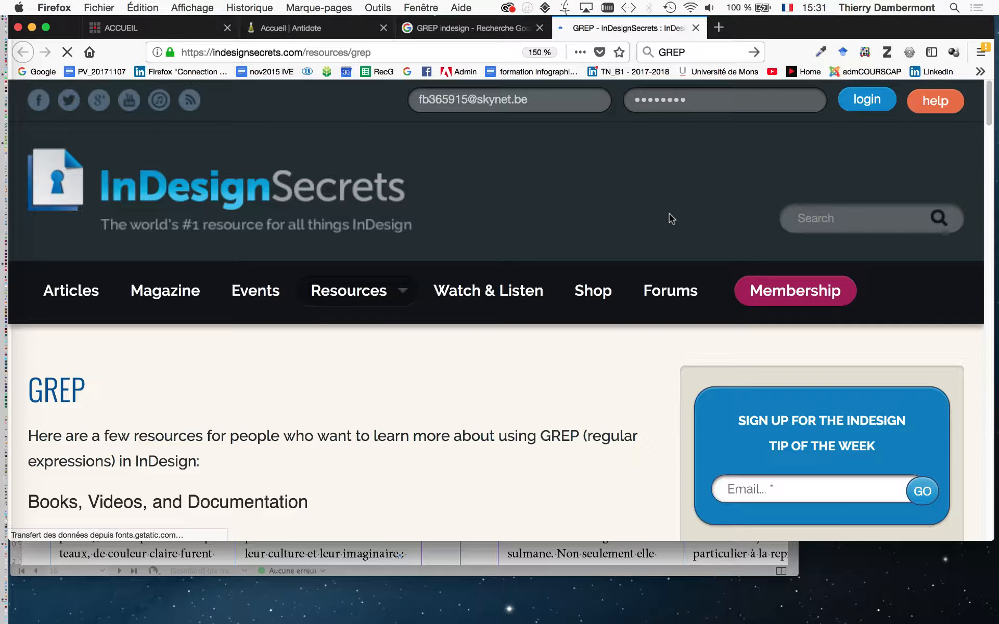
pyautogui.scroll(-5, 504, 264)
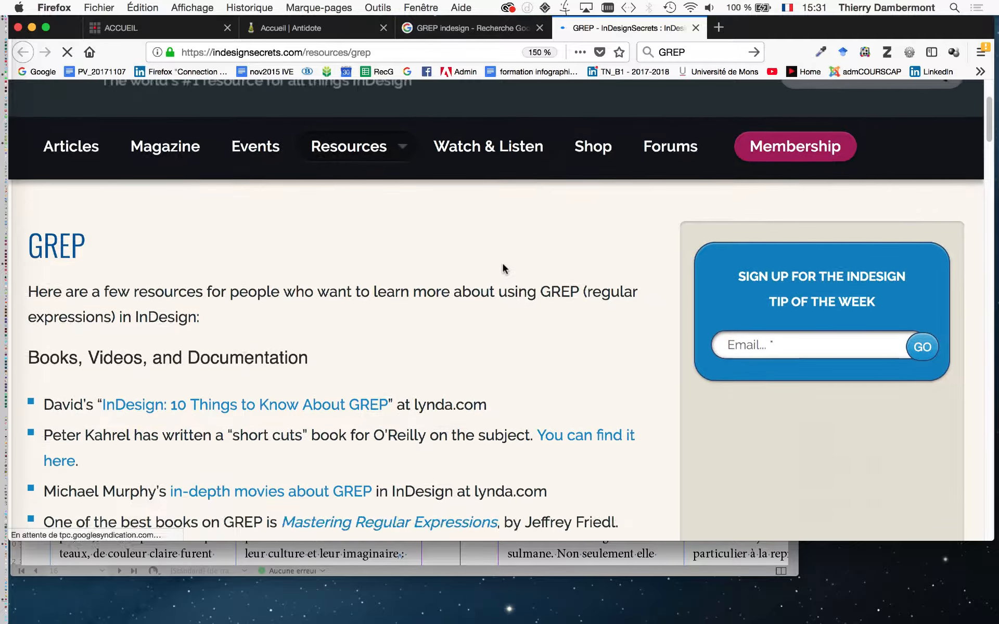
pyautogui.scroll(-2, 372, 281)
pyautogui.scroll(-2, 371, 284)
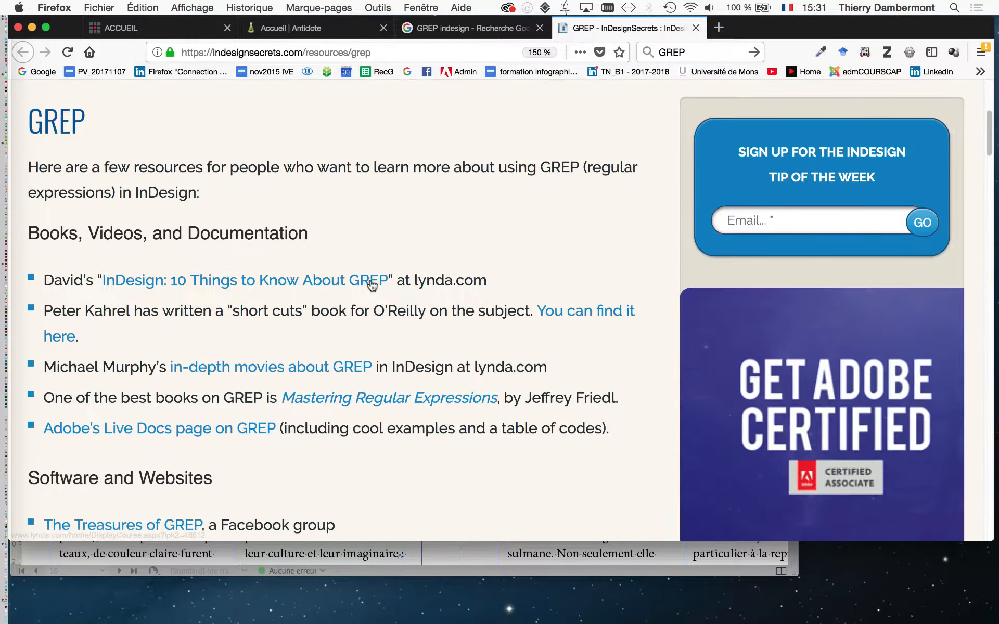
pyautogui.scroll(-3, 371, 284)
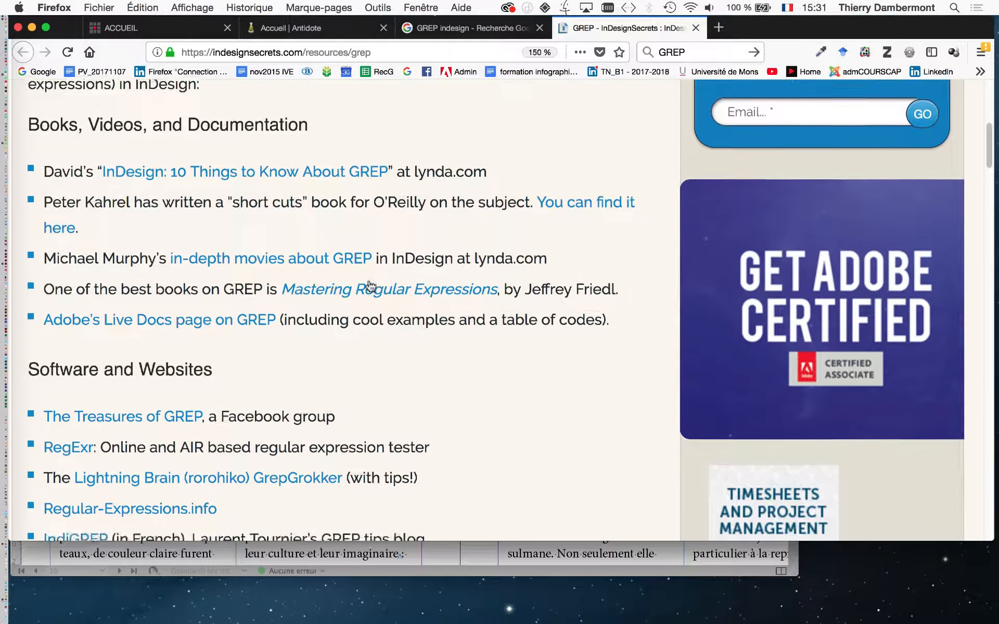
pyautogui.scroll(-1, 369, 283)
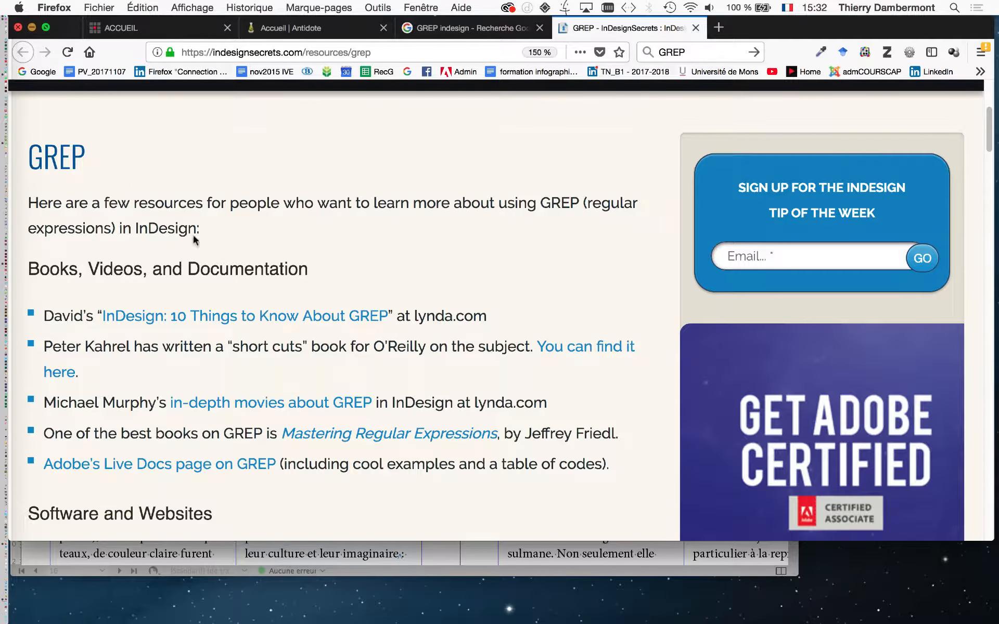
pyautogui.press('super+h')
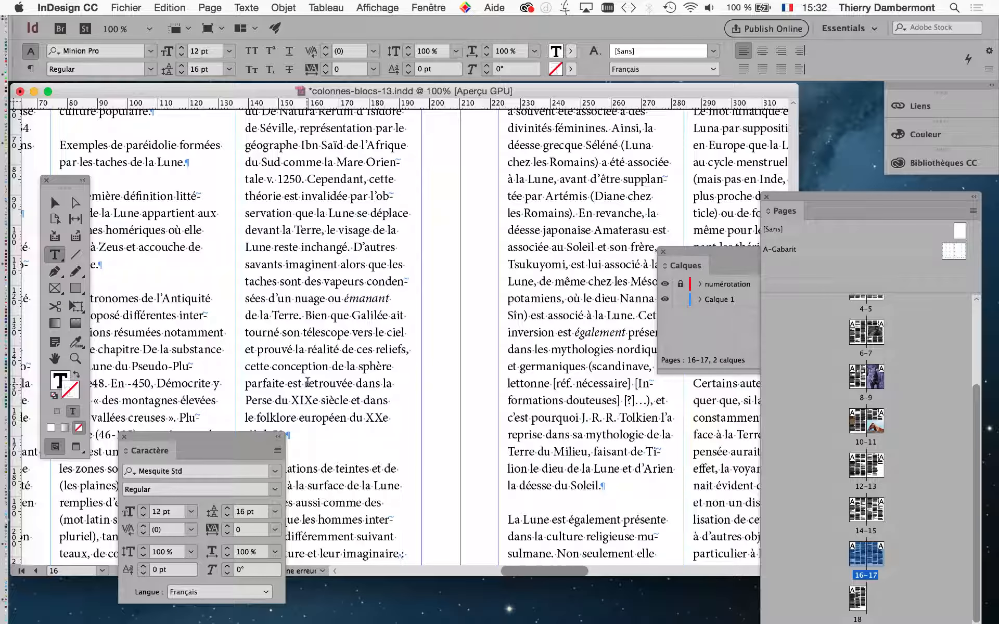
pyautogui.scroll(-4, 404, 383)
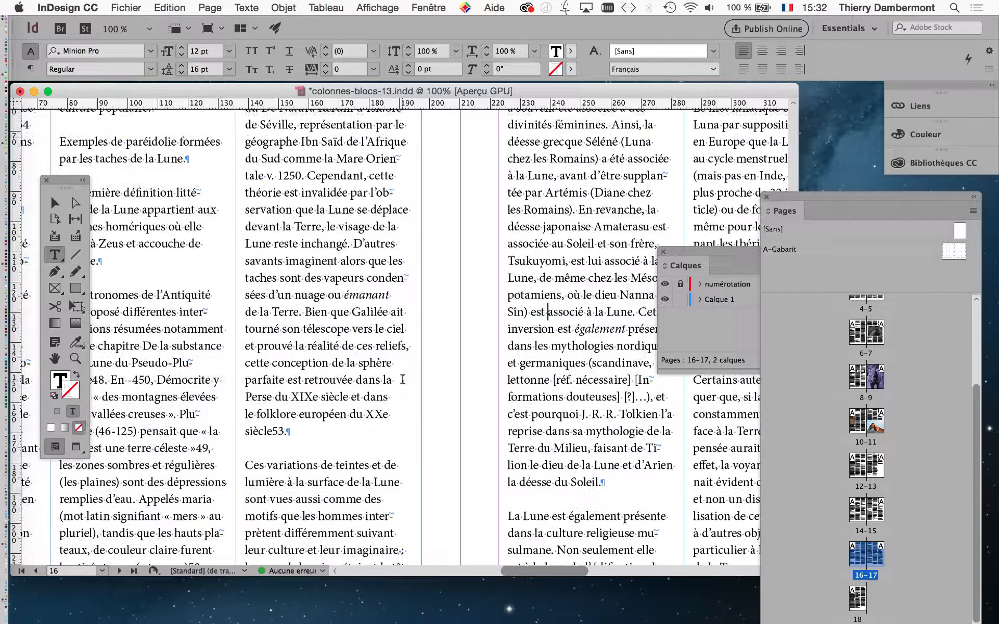
# Look through the document's body text from the last page back to page 10 for words to italicize
pyautogui.scroll(-12, 400, 380)
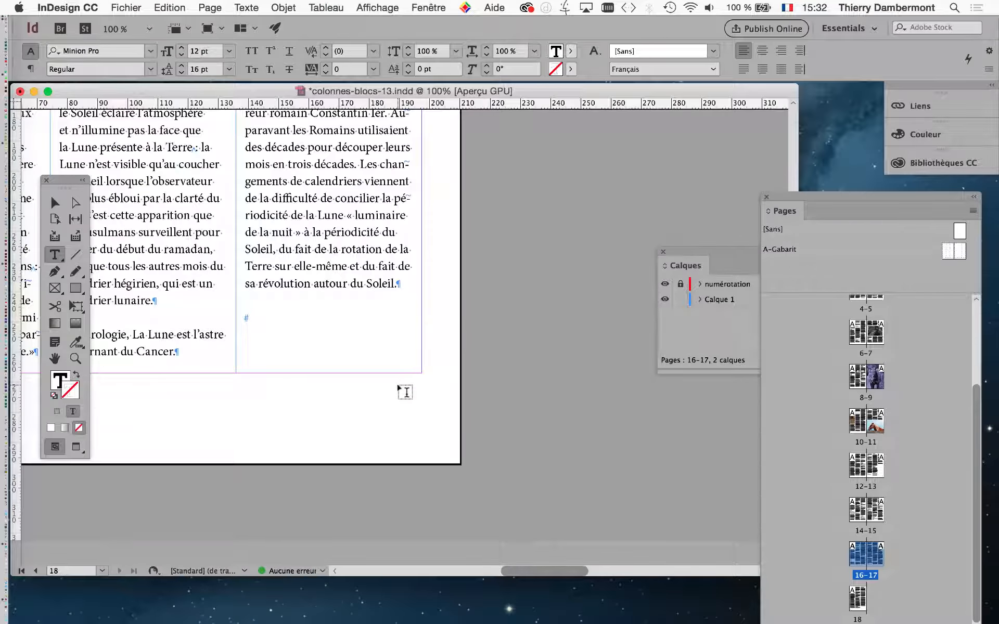
pyautogui.press('super+minus')
pyautogui.press('super+minus')
pyautogui.scroll(10, 244, 301)
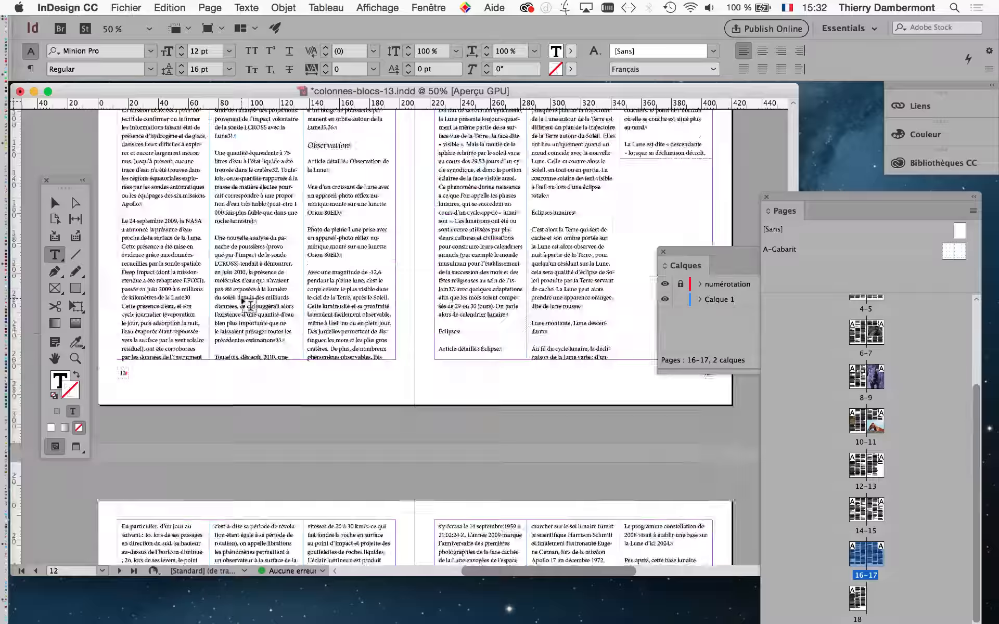
pyautogui.scroll(8, 243, 300)
pyautogui.scroll(3, 411, 301)
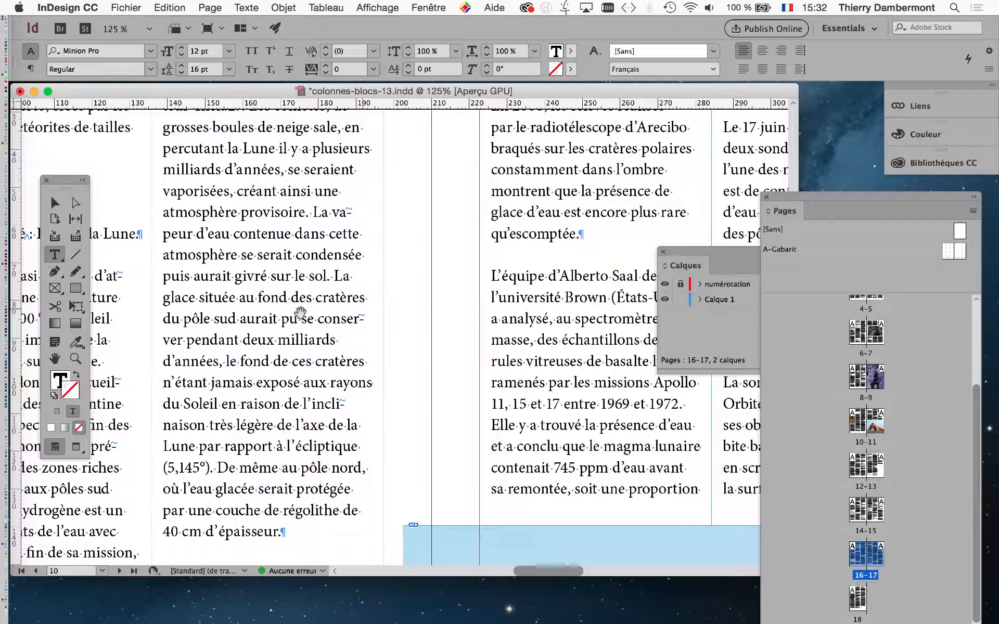
pyautogui.scroll(3, 235, 310)
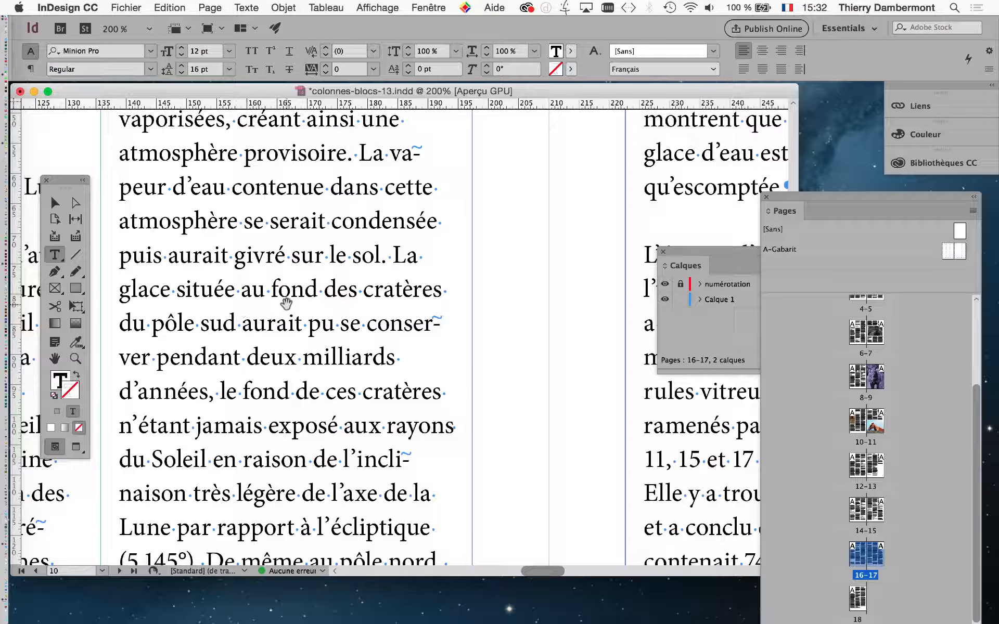
pyautogui.scroll(-1, 289, 309)
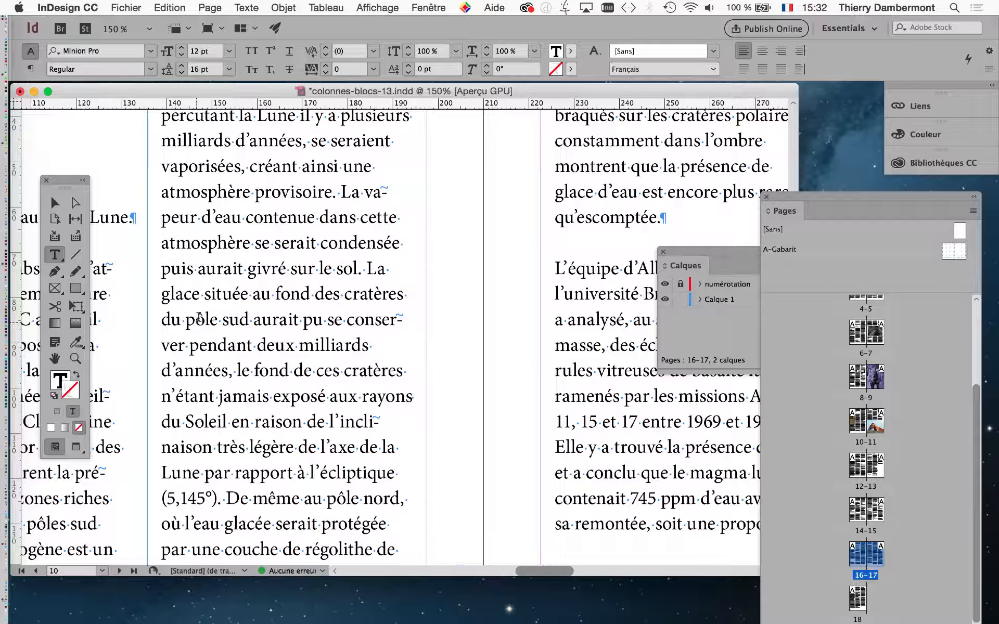
# Open Find/Change and set a text query that finds "lune" and replaces it with "lune"
pyautogui.click(164, 6)
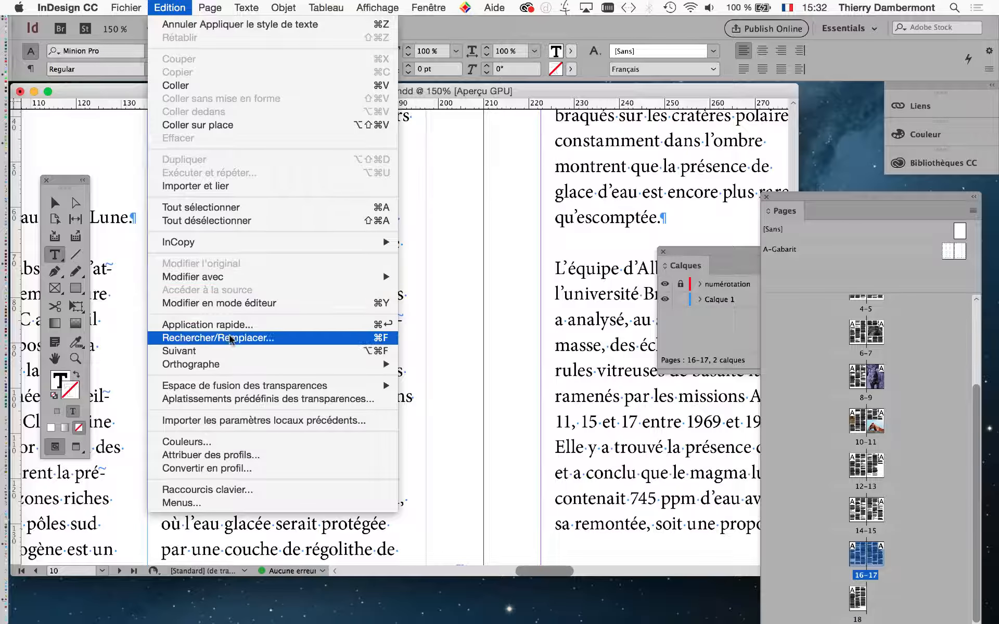
pyautogui.click(229, 340)
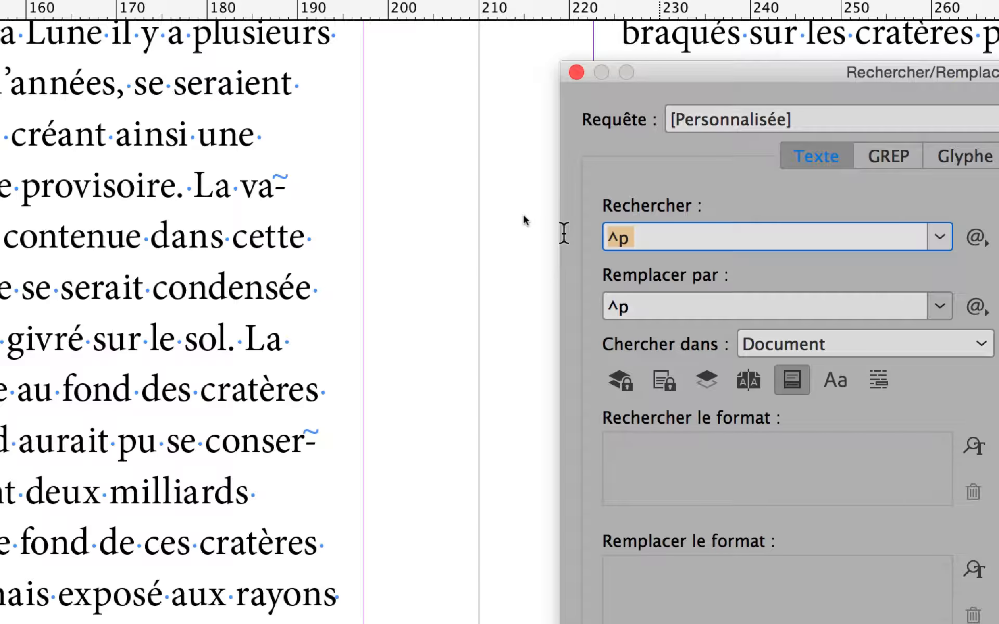
pyautogui.press('BackSpace')
pyautogui.write('lune')
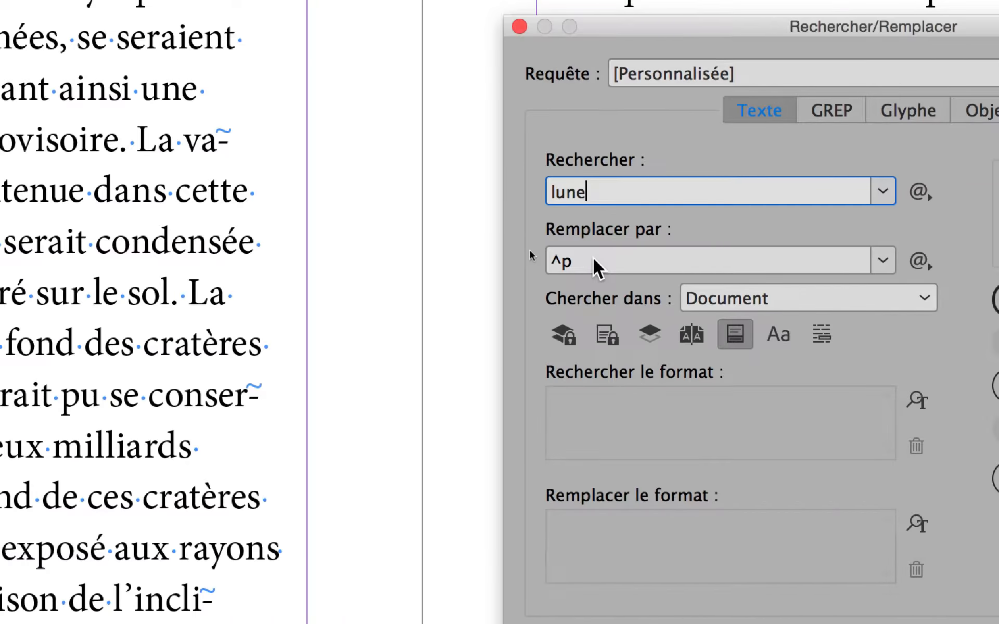
pyautogui.click(632, 307)
pyautogui.press('BackSpace')
pyautogui.press('BackSpace')
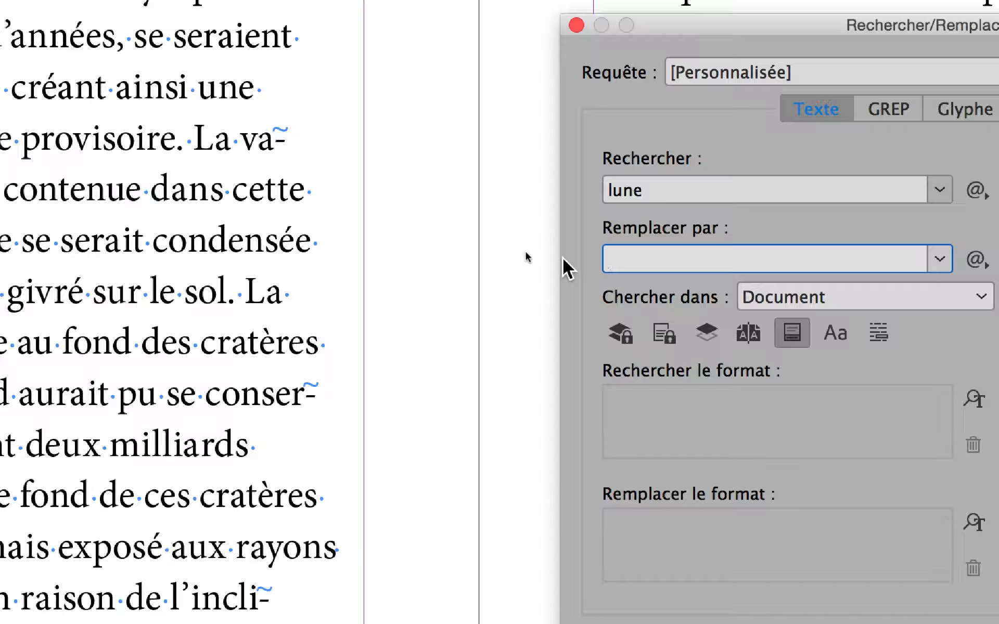
pyautogui.write('lune')
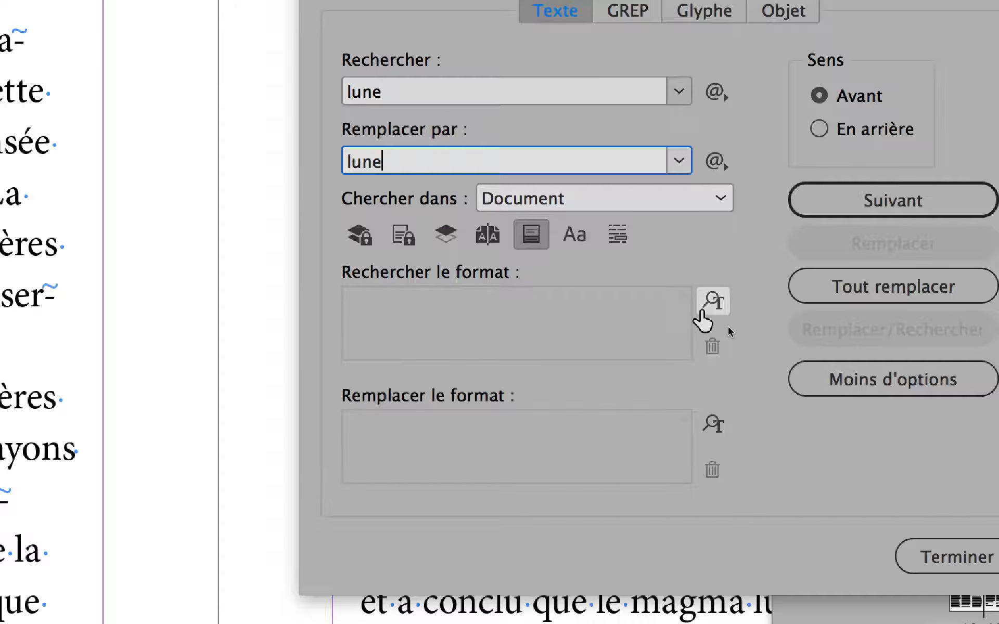
# Set the format to find to the character style [Sans]
pyautogui.click(974, 399)
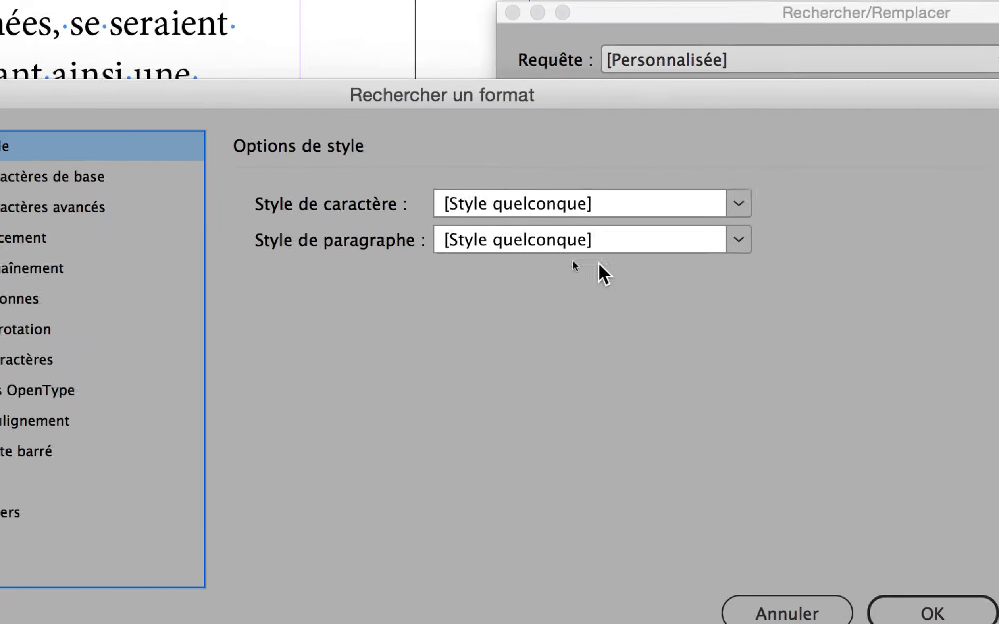
pyautogui.click(333, 126)
pyautogui.click(575, 266)
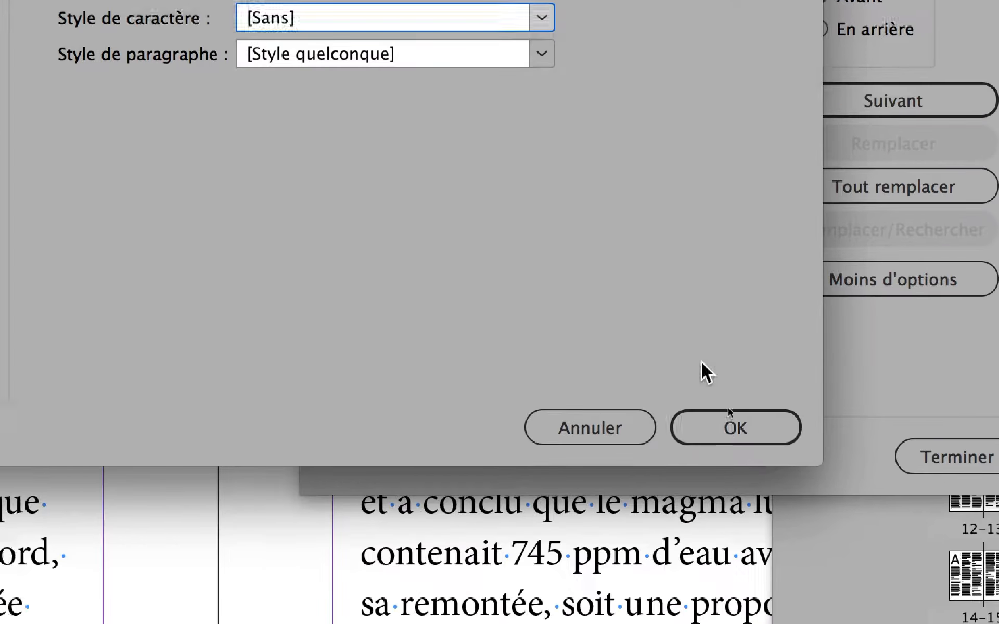
pyautogui.click(969, 619)
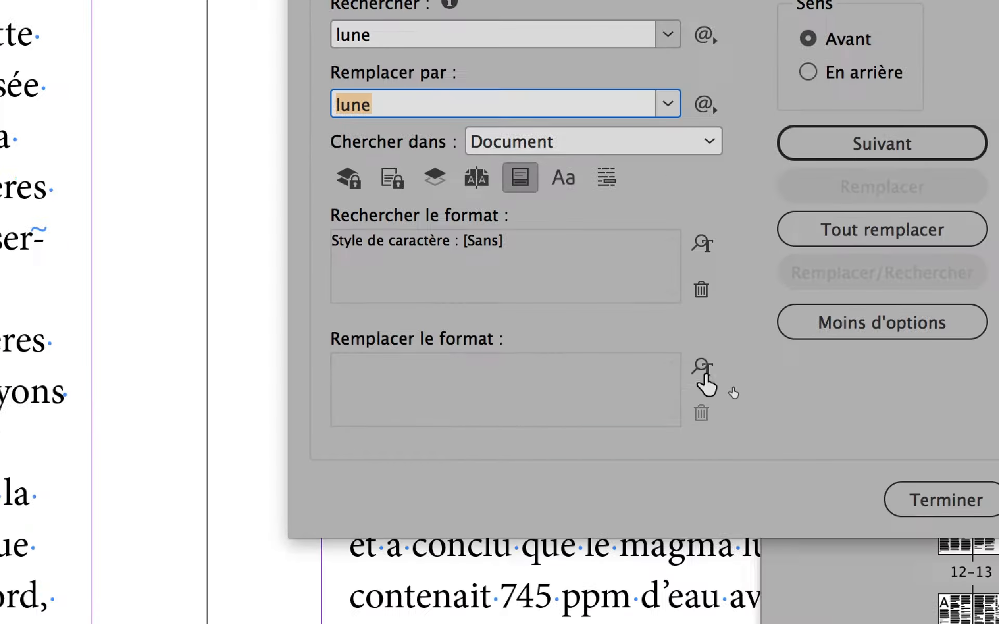
# Set the replacement format to the character style "italique"
pyautogui.click(821, 430)
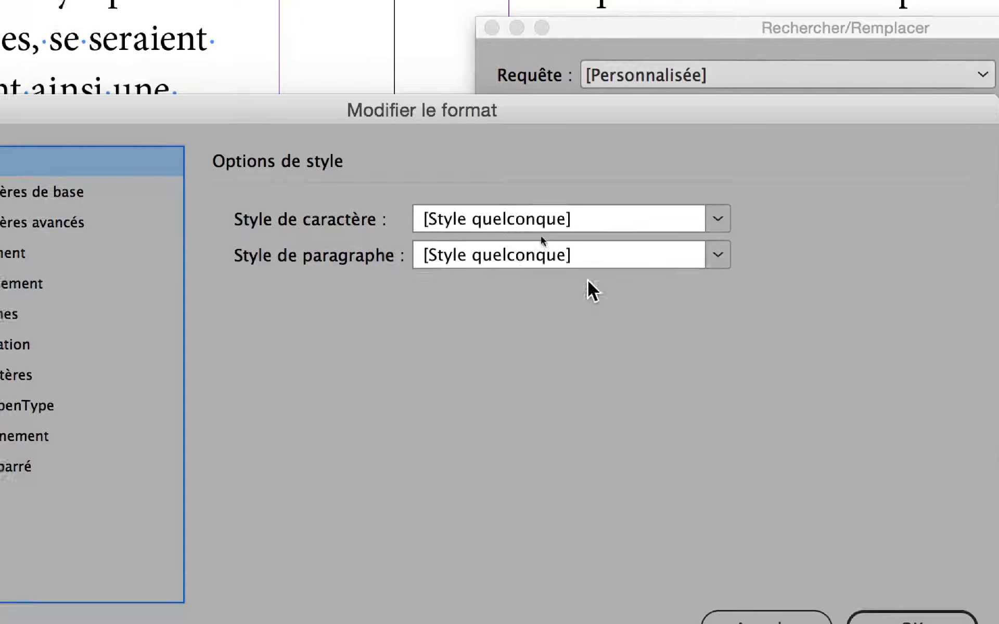
pyautogui.click(324, 62)
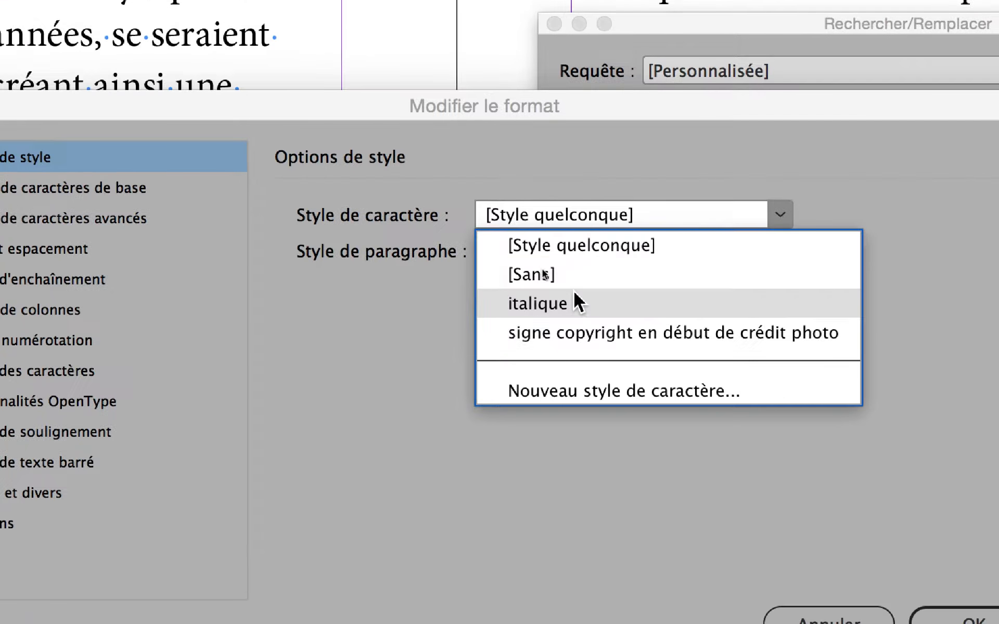
pyautogui.click(578, 349)
pyautogui.click(699, 408)
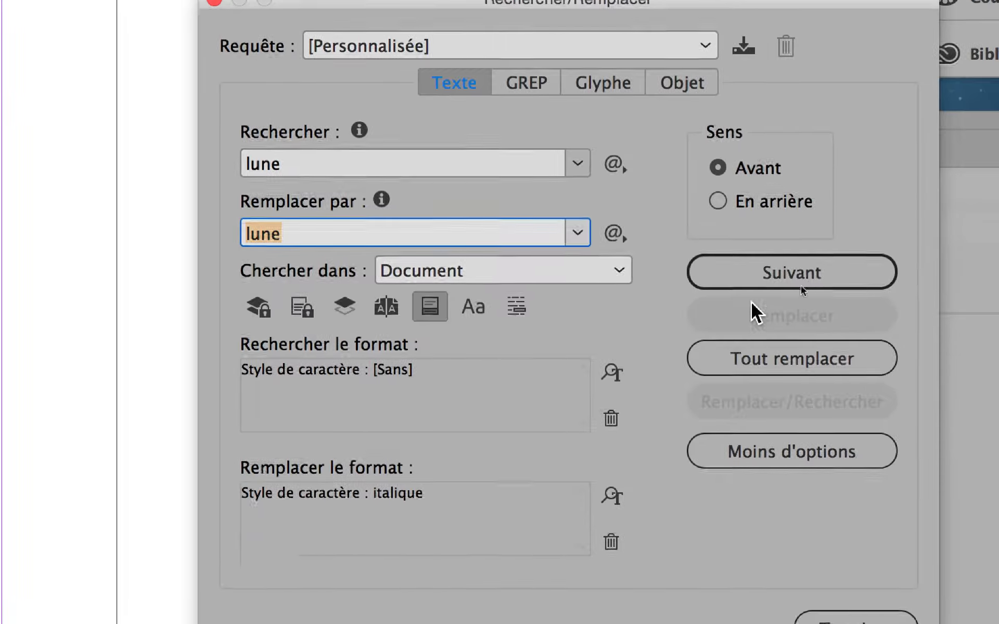
# Find the next "lune", replace all matches in the document with the italique version, and close Find/Change
pyautogui.click(855, 93)
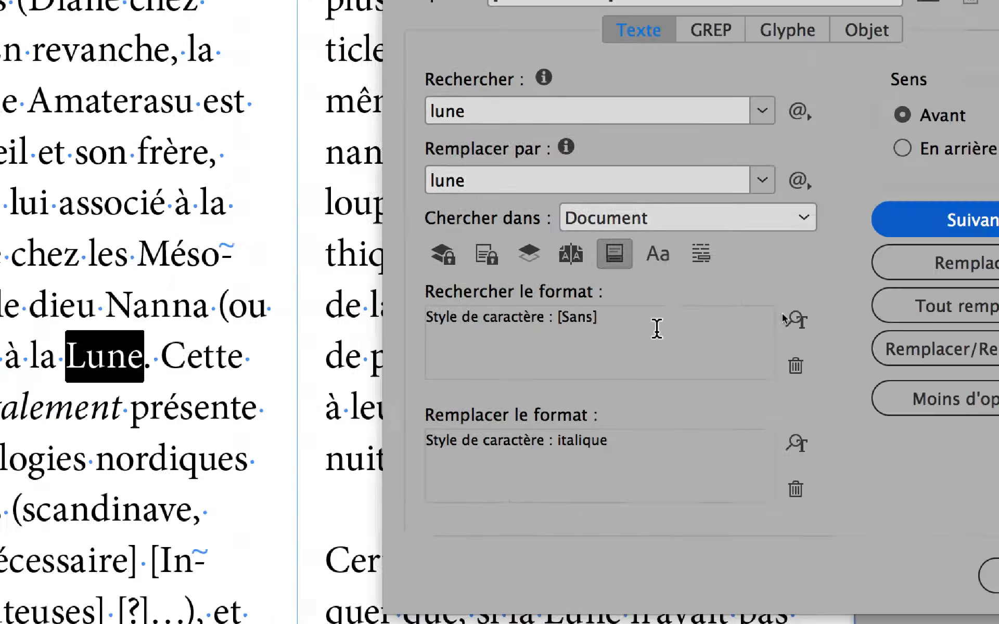
pyautogui.click(968, 260)
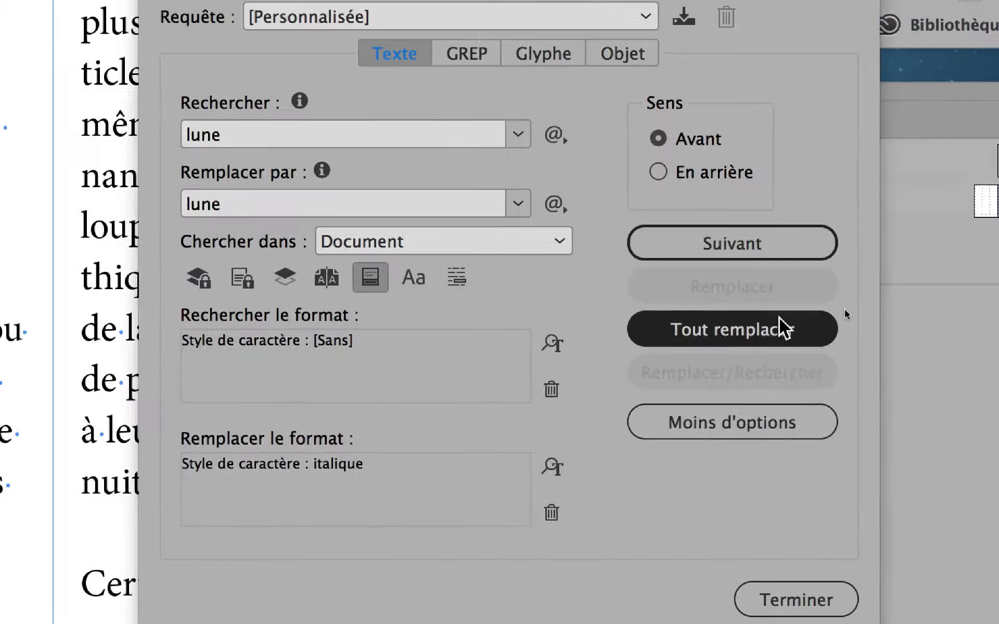
pyautogui.click(782, 328)
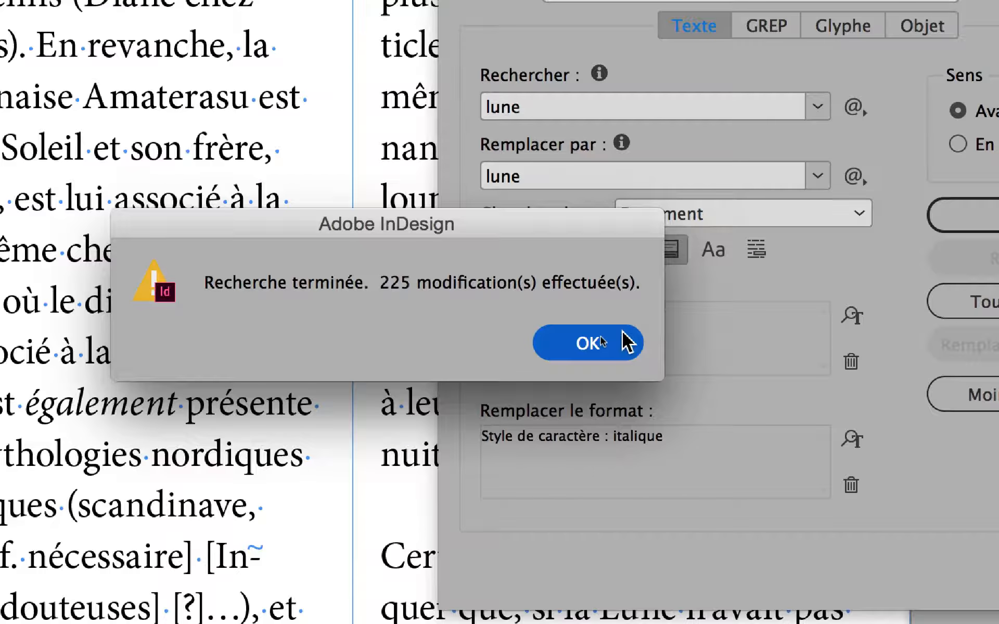
pyautogui.click(602, 342)
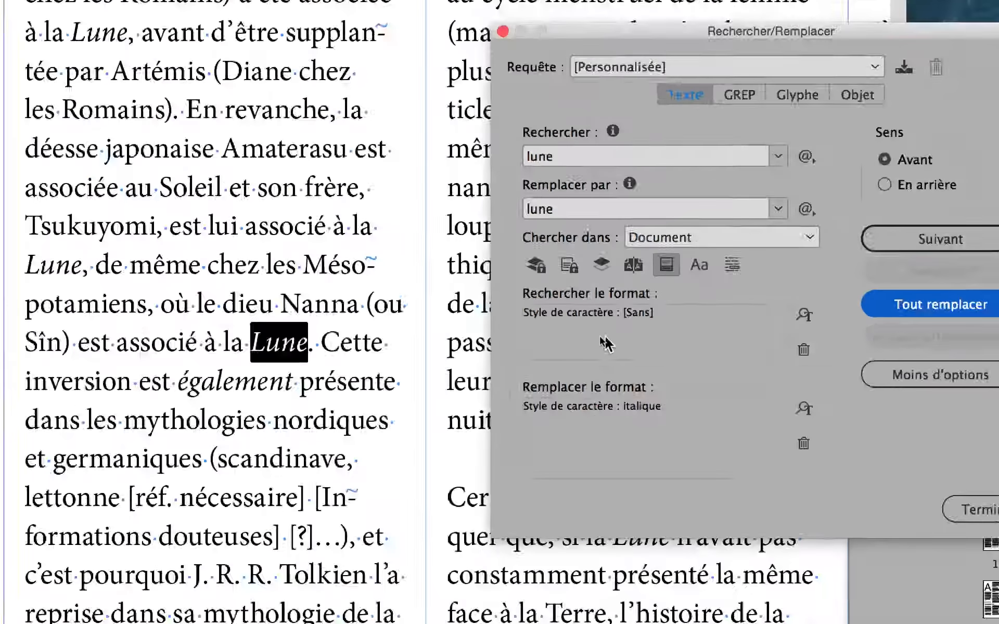
pyautogui.click(976, 509)
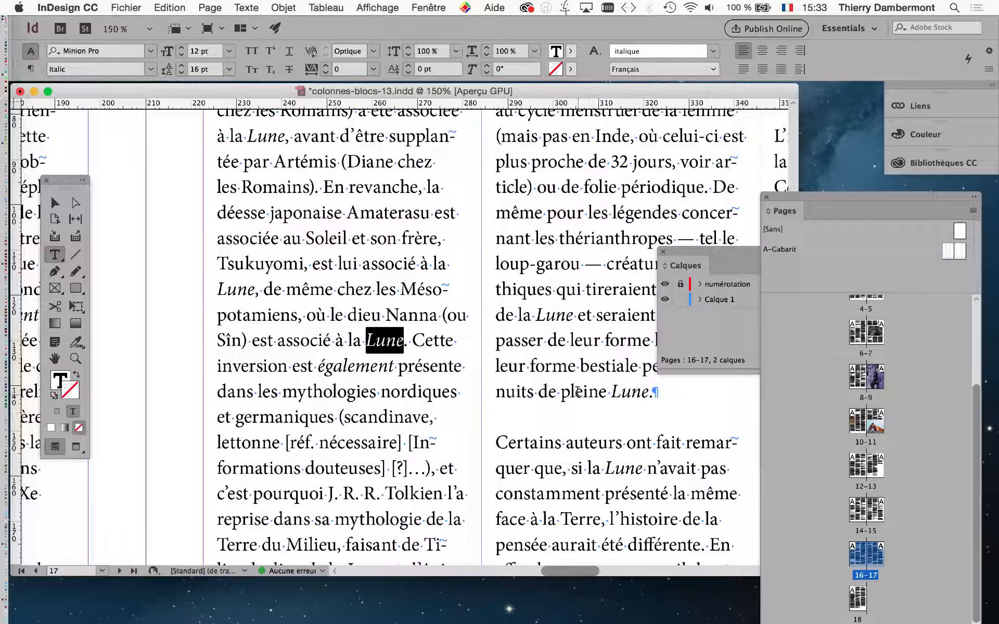
# Examine the text on pages 16 and 17 to check how "Lune" is styled throughout the columns
pyautogui.moveTo(624, 394); pyautogui.dragTo(310, 230)
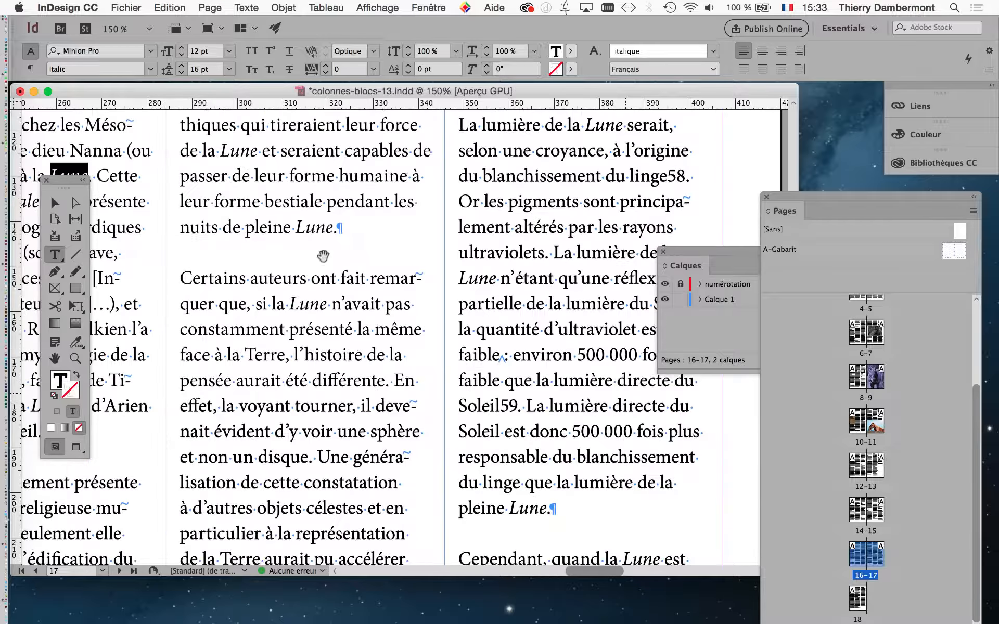
pyautogui.scroll(-5, 454, 191)
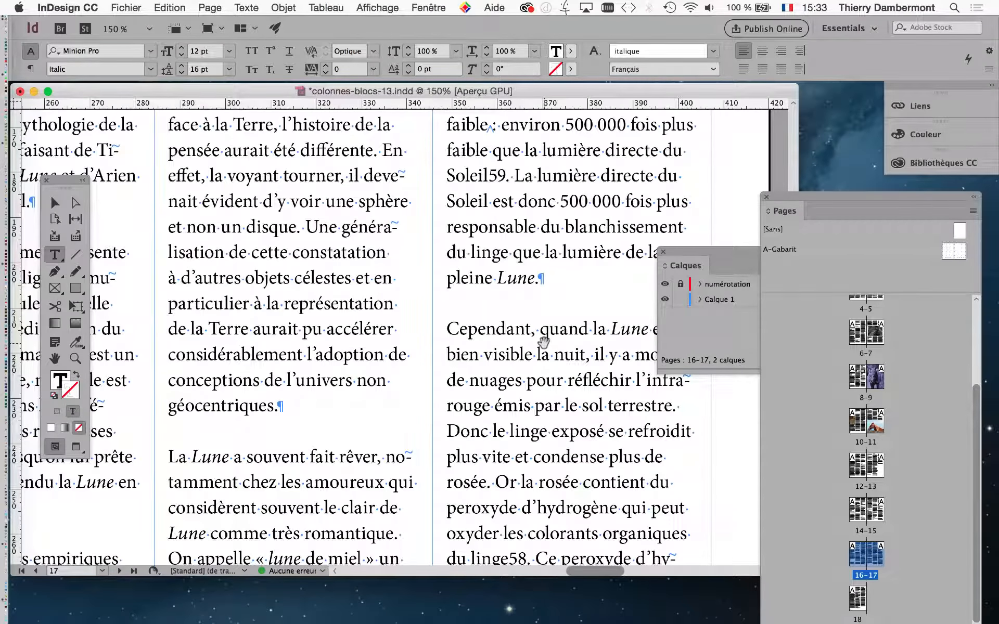
pyautogui.scroll(-4, 576, 257)
pyautogui.scroll(-5, 577, 258)
pyautogui.hscroll(-5, 576, 258)
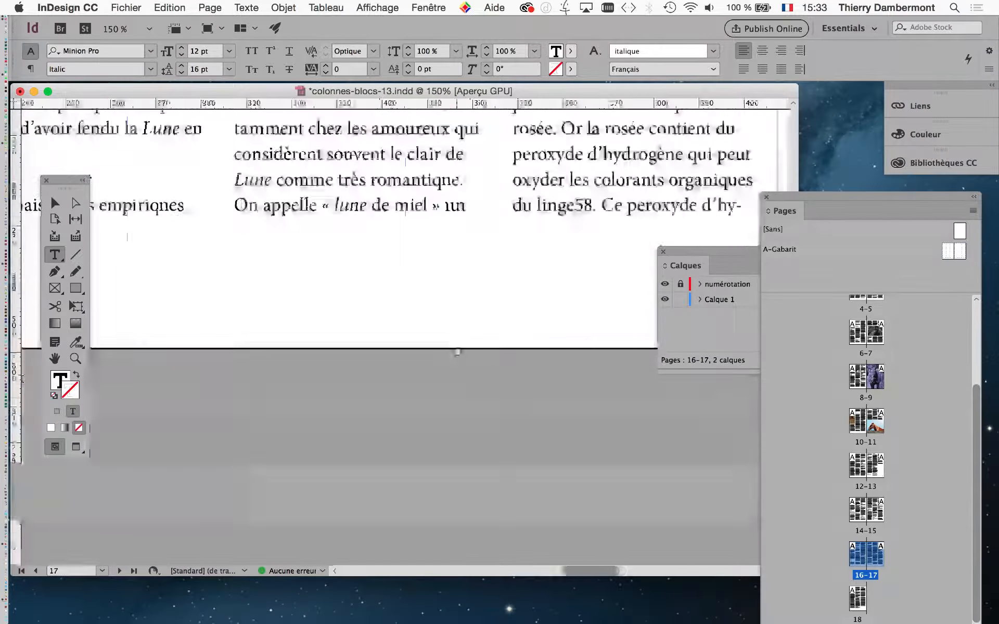
pyautogui.scroll(10, 519, 470)
pyautogui.hscroll(-5, 519, 470)
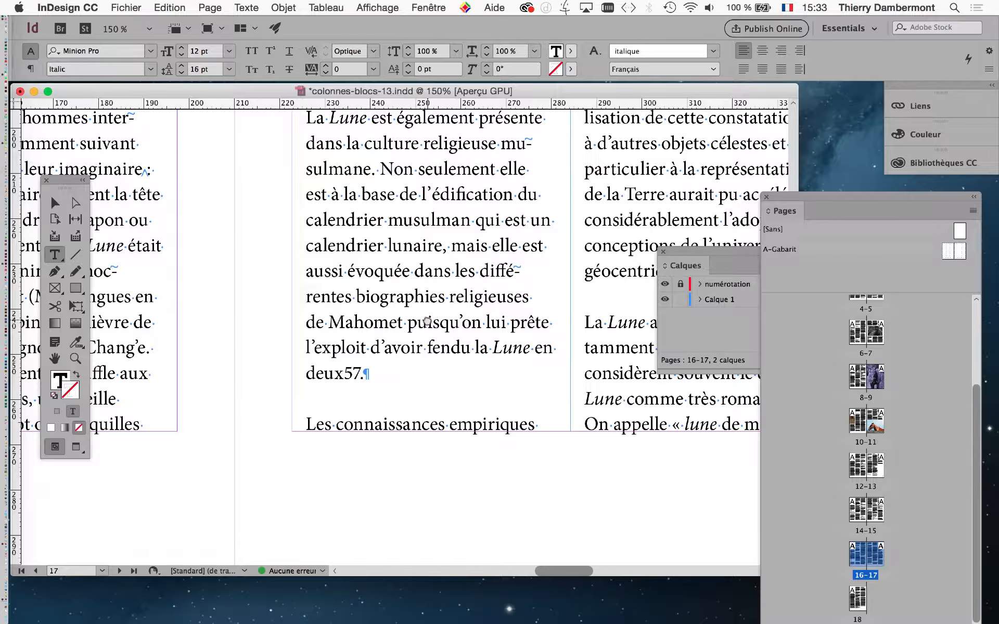
pyautogui.scroll(4, 504, 478)
pyautogui.hscroll(-6, 504, 477)
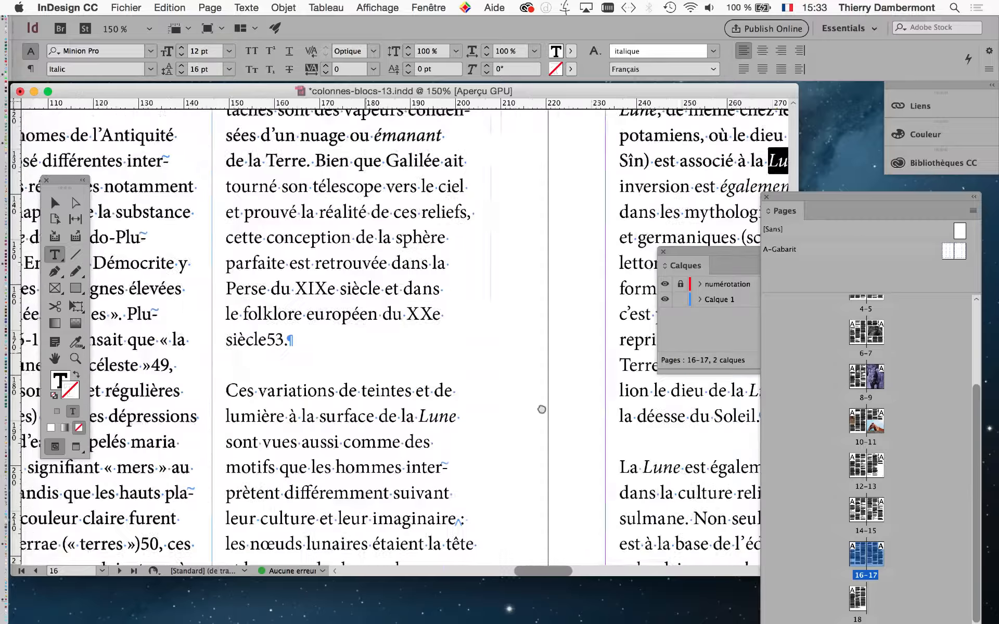
pyautogui.hscroll(-1, 491, 384)
pyautogui.scroll(1, 491, 383)
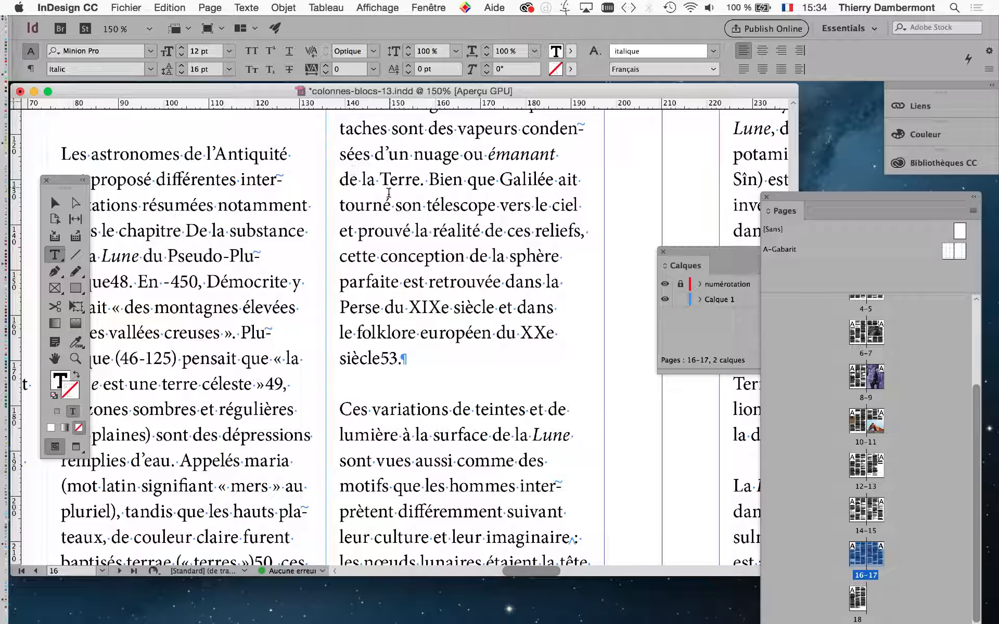
pyautogui.press('super+minus')
pyautogui.press('super+minus')
pyautogui.press('super+minus')
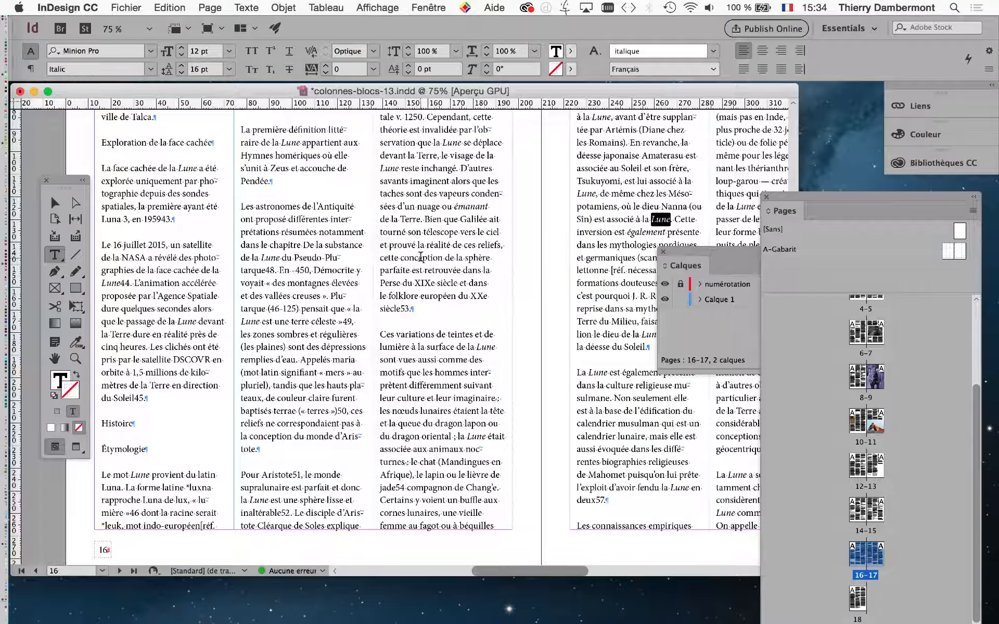
pyautogui.press('super+minus')
pyautogui.press('super+minus')
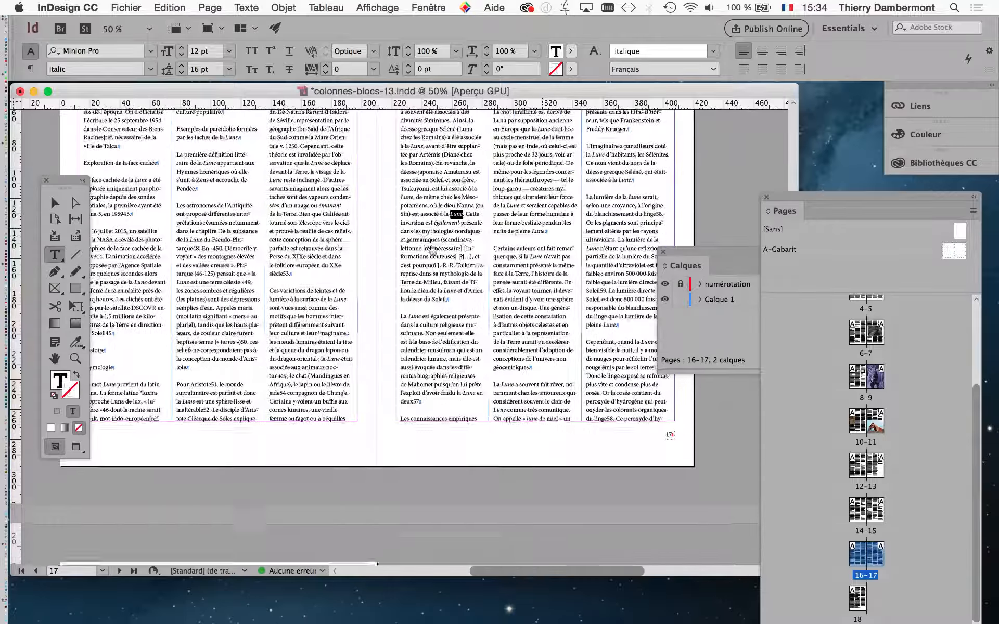